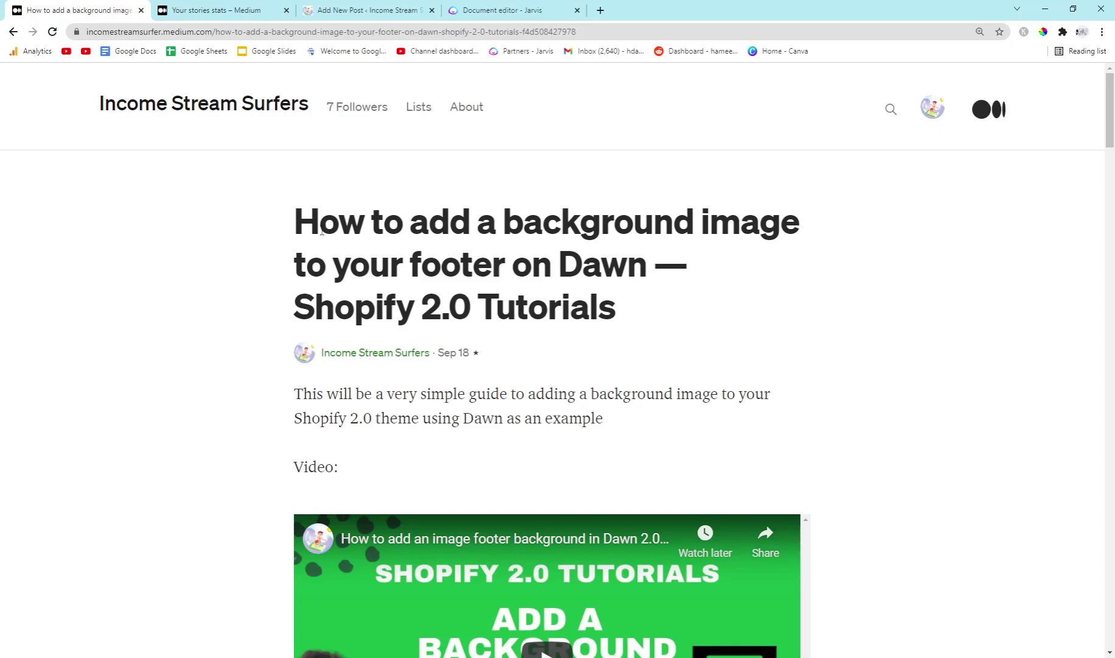
Scroll the article and capture its title area with Lightshot
scroll(321, 232, down, 10)
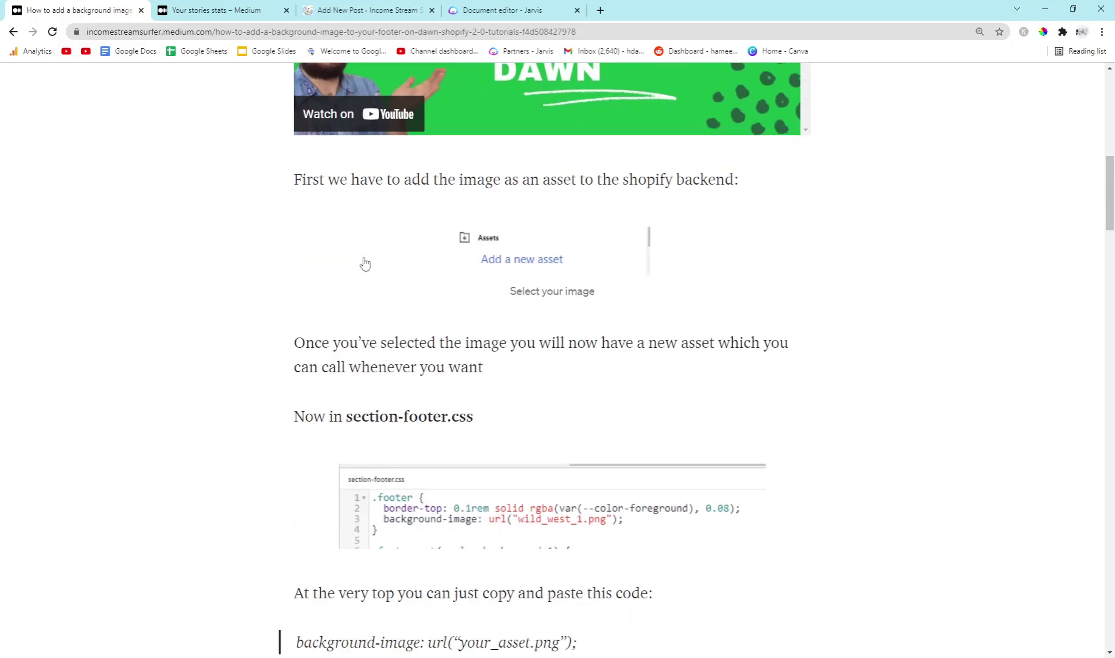
scroll(366, 263, down, 5)
scroll(395, 274, up, 5)
scroll(461, 296, down, 8)
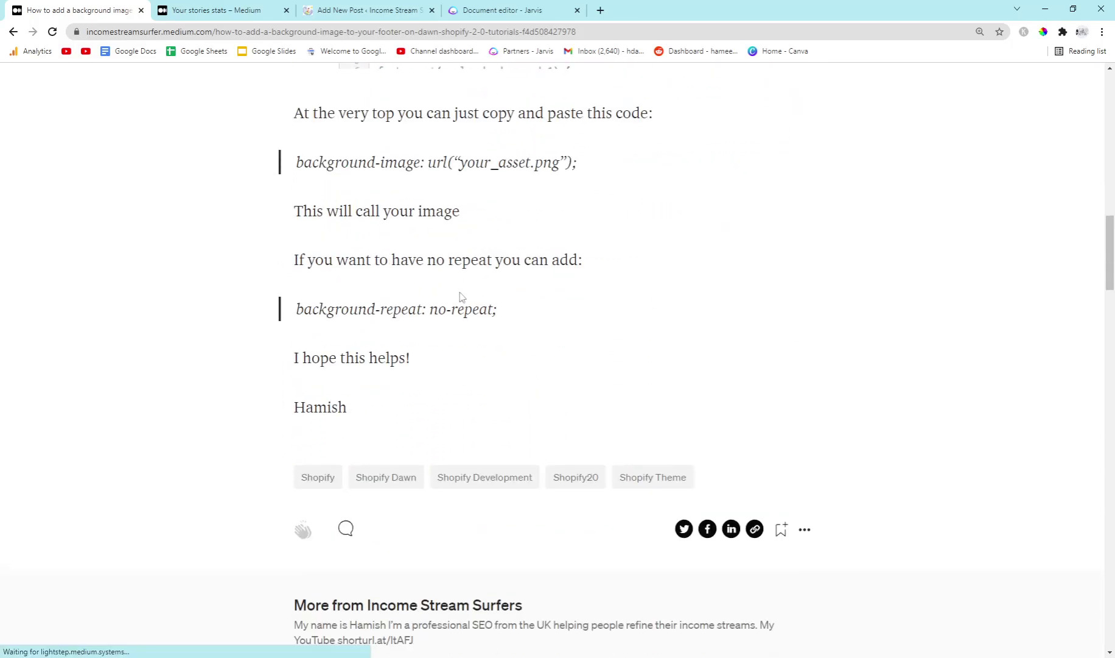
scroll(461, 297, down, 5)
scroll(463, 297, up, 13)
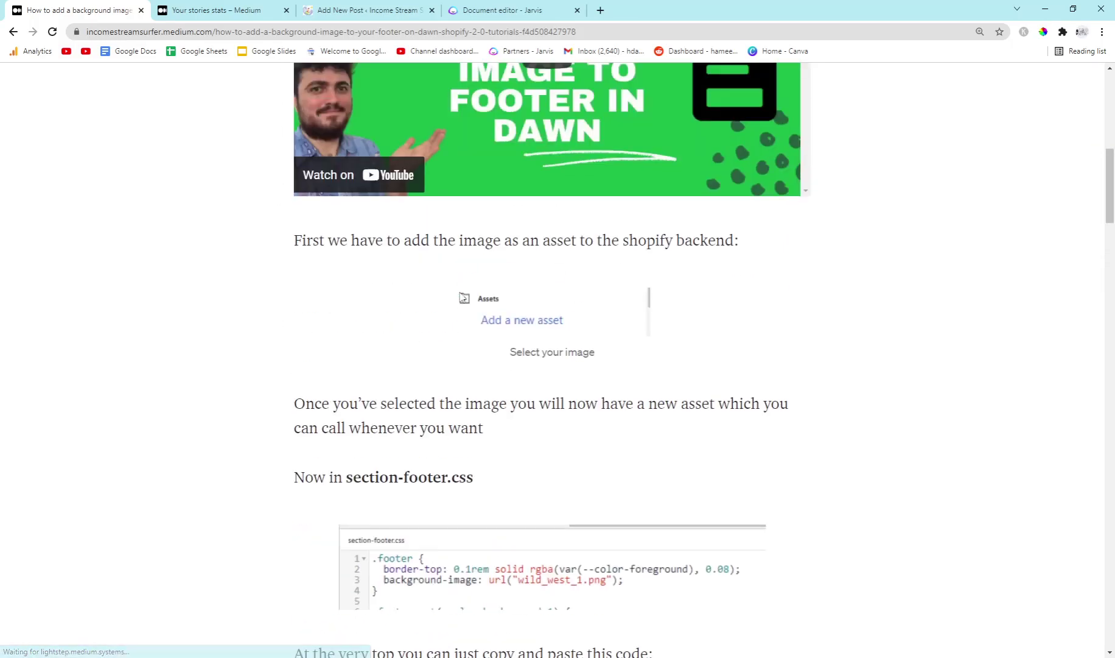
scroll(464, 298, up, 9)
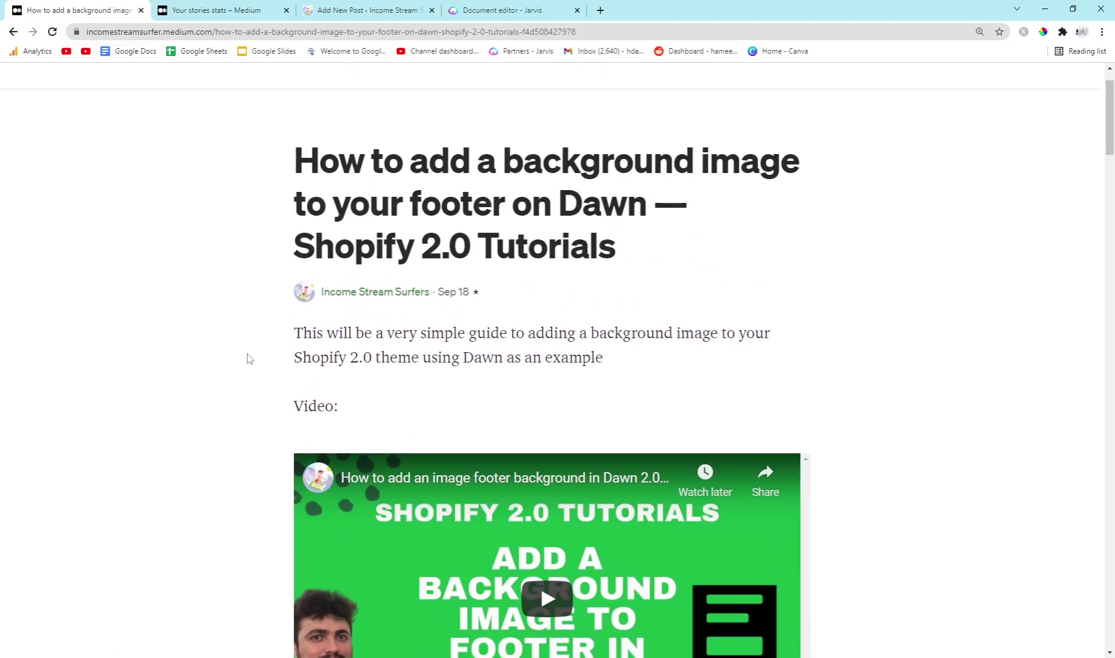
scroll(249, 359, down, 2)
drag(294, 284, 408, 329)
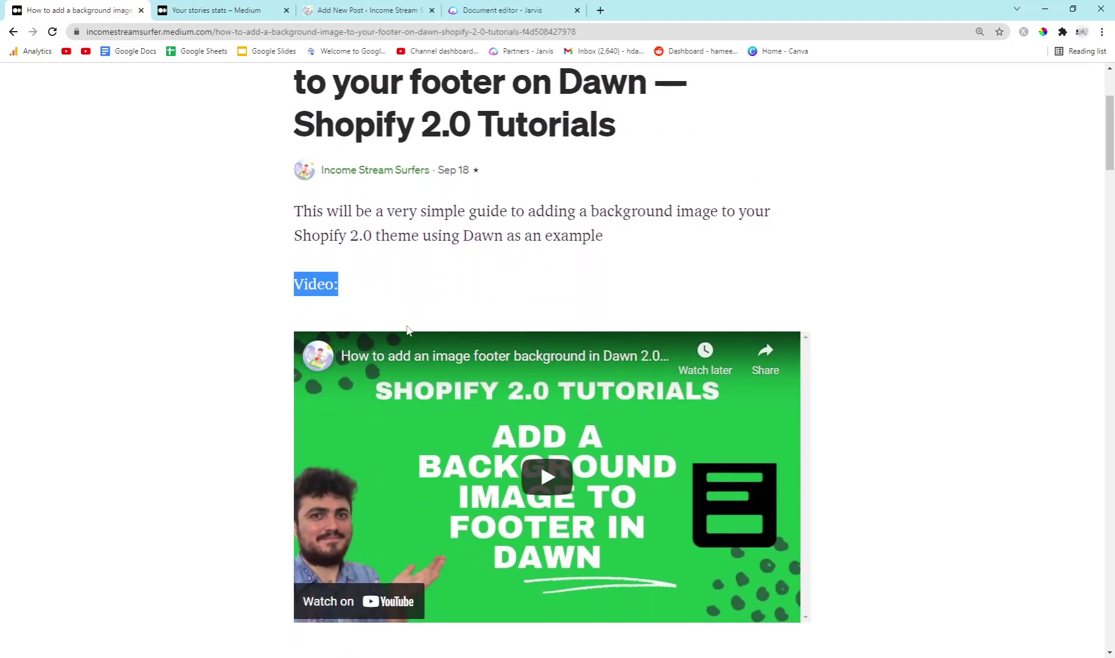
scroll(864, 531, down, 1)
click(864, 531)
scroll(864, 530, up, 2)
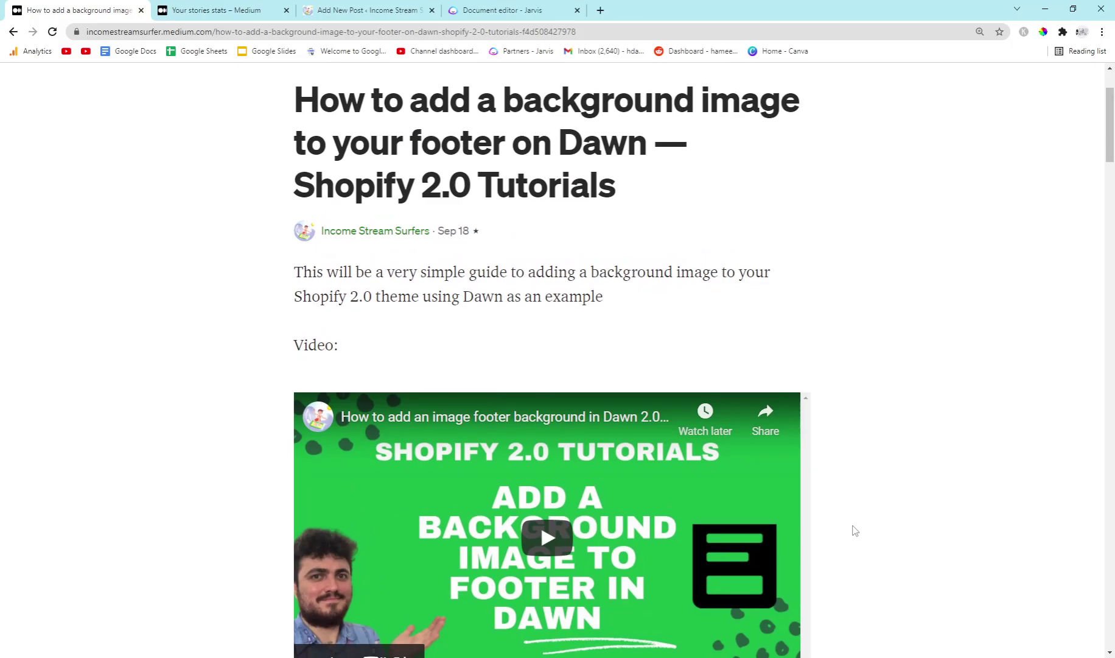
key(Print)
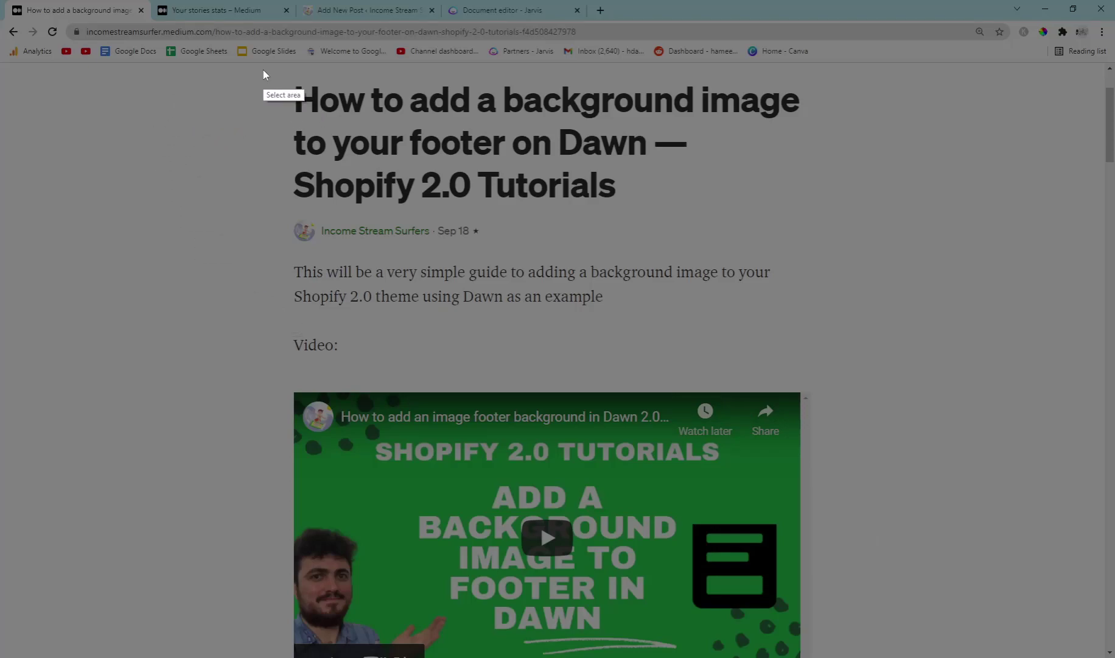
drag(262, 69, 816, 226)
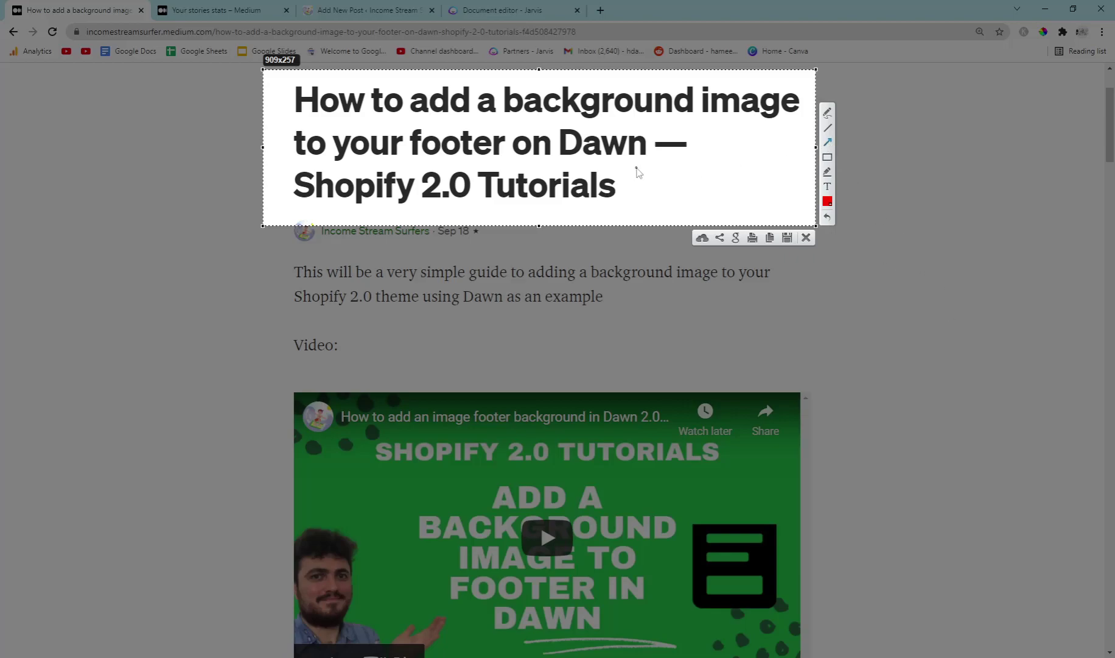
Annotate the capture with a red arrow, a squiggle and a box around "on Dawn"
mouse_move(743, 201)
mouse_down()
mouse_move(676, 163)
mouse_move(651, 129)
mouse_up()
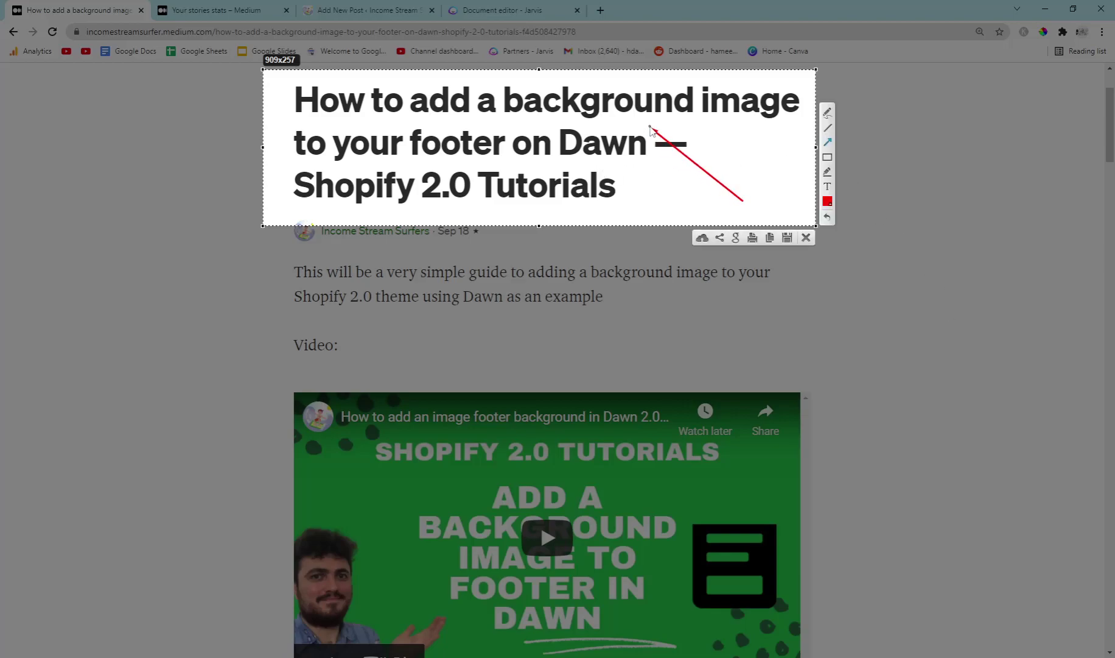
click(827, 112)
mouse_move(515, 139)
mouse_down()
mouse_move(522, 120)
mouse_move(590, 129)
mouse_up()
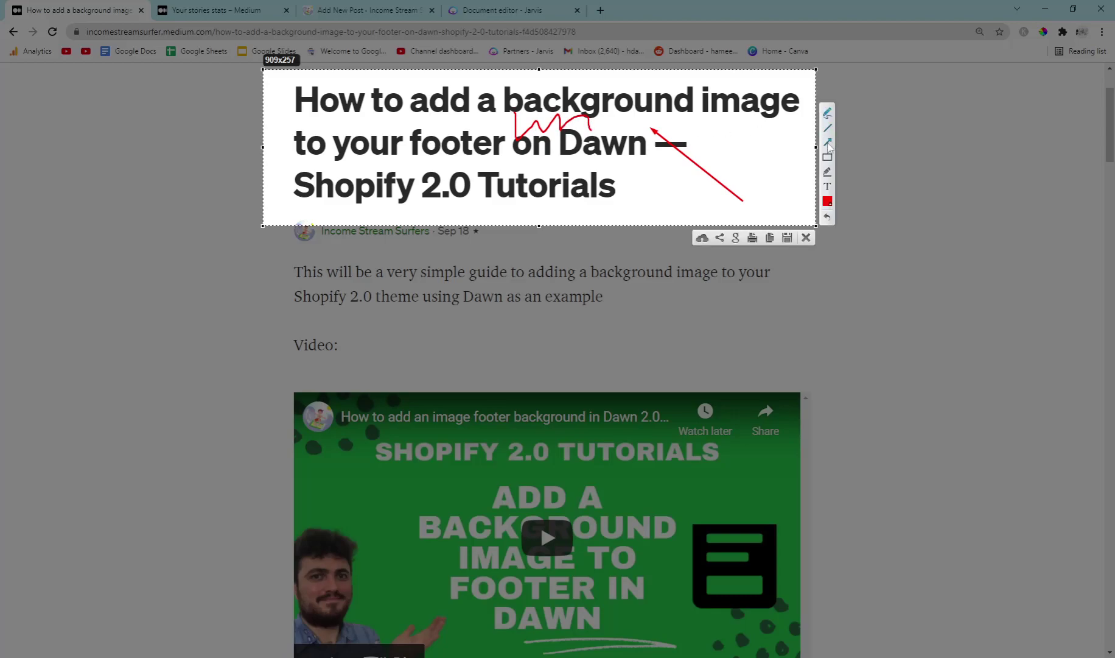
click(827, 156)
drag(506, 115, 676, 171)
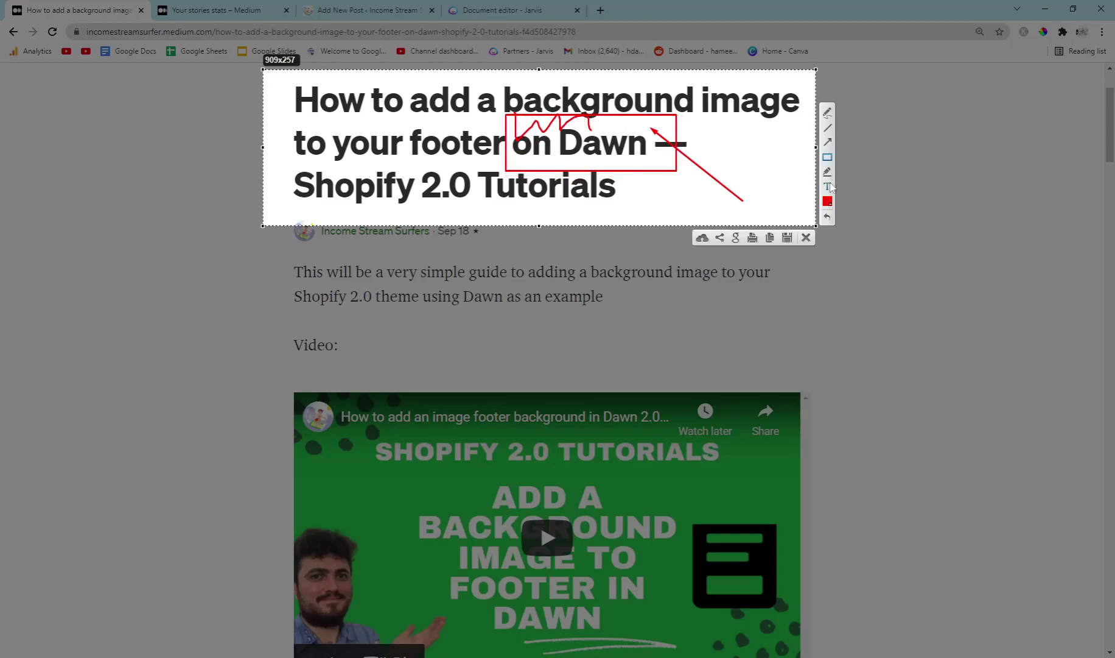
Add a "click here" text label and copy the annotated capture to the clipboard
click(828, 187)
click(417, 119)
text(click here)
click(434, 162)
click(724, 191)
key(ctrl+c)
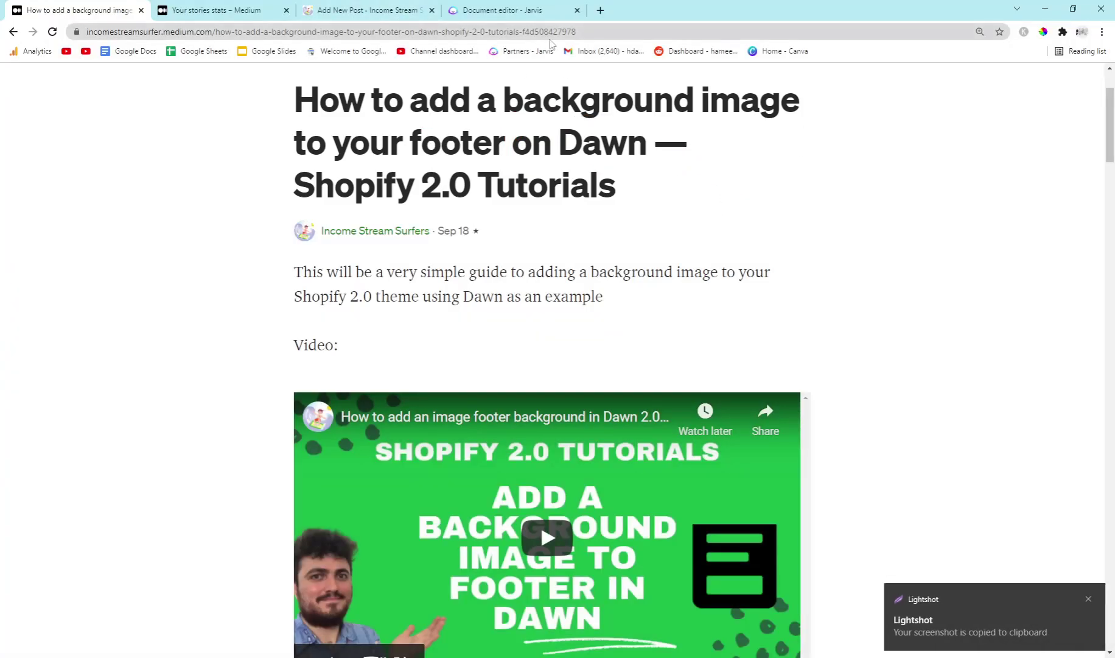
Start a new Medium story, test-paste the title screenshot, then delete it
click(600, 11)
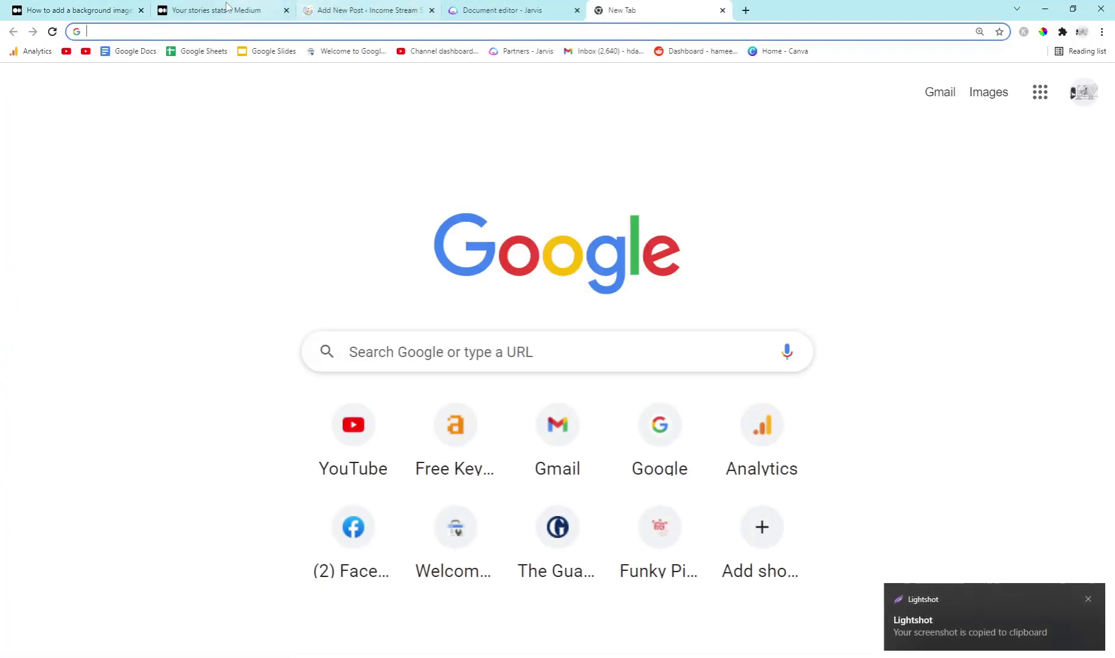
key(ctrl+2)
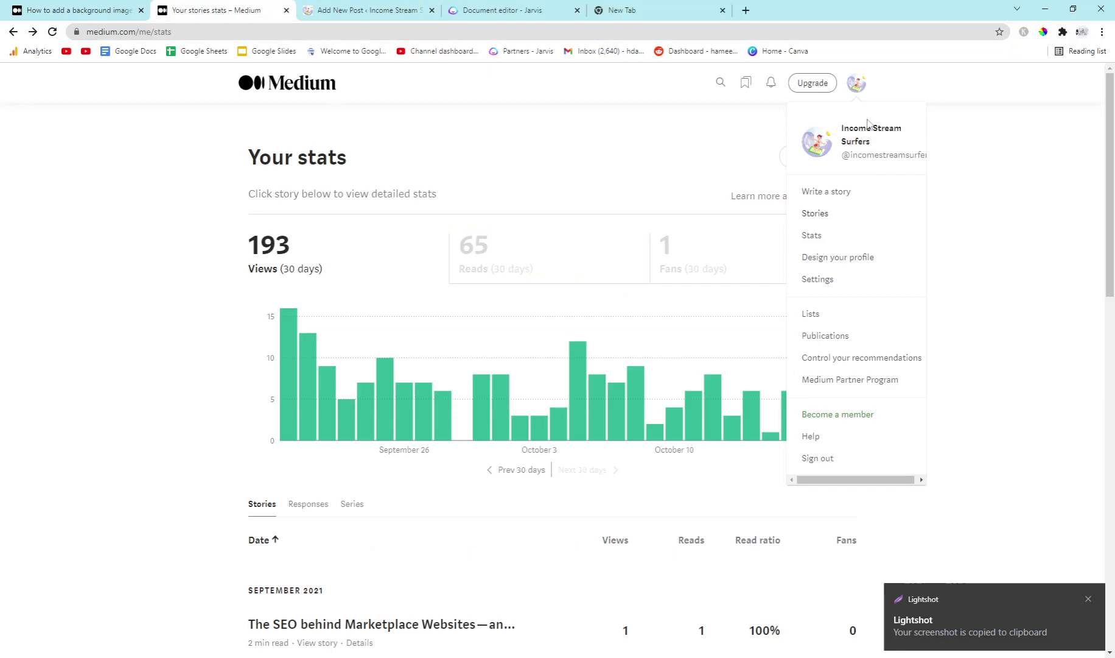
click(822, 191)
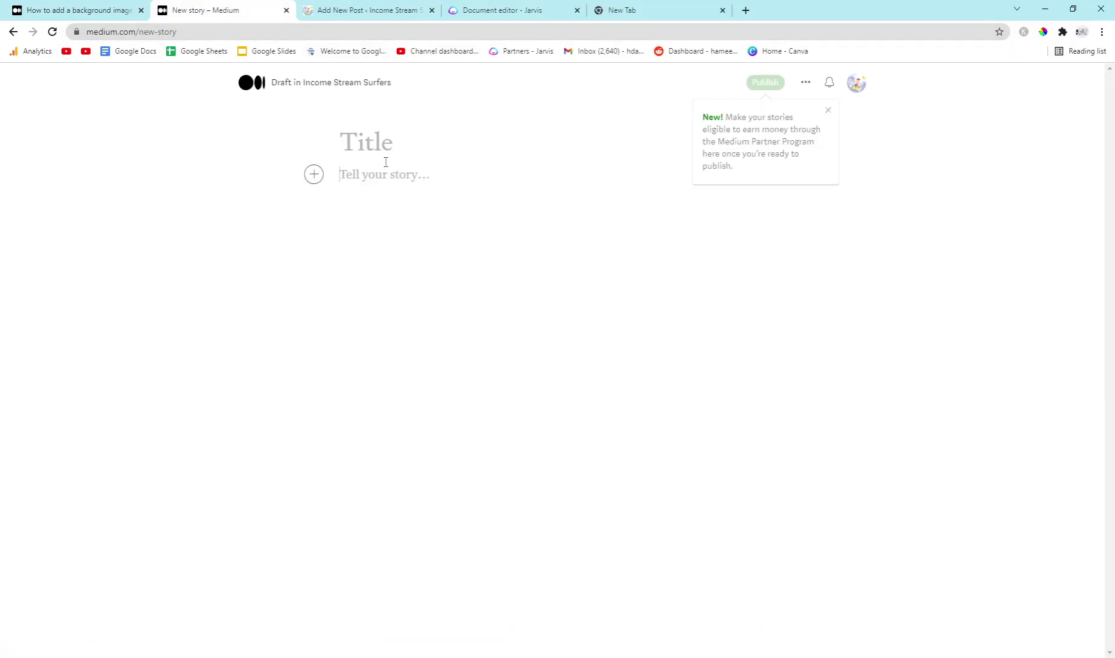
key(ctrl+v)
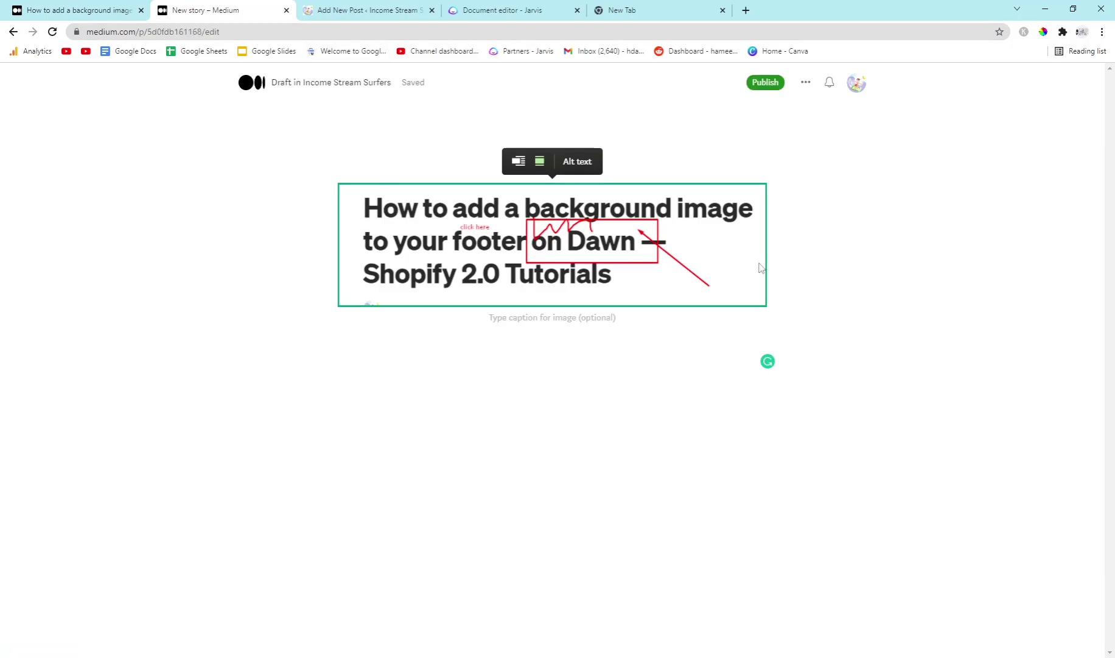
key(Return)
key(BackSpace)
key(BackSpace)
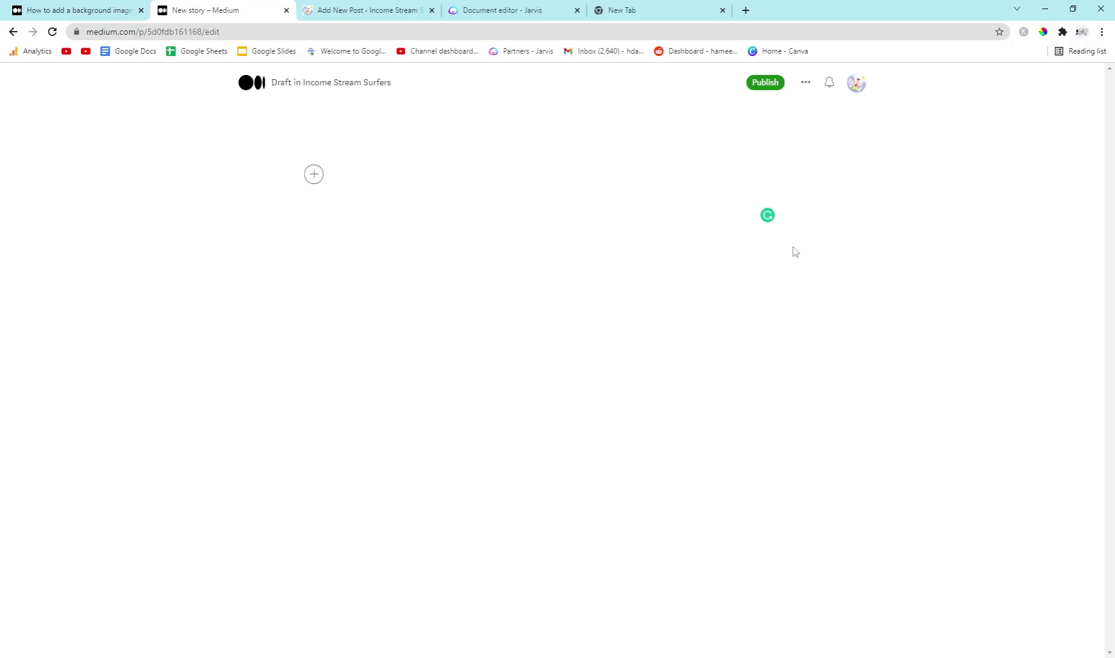
Go to redbubble.com in a new tab and open the account menu
click(746, 10)
text(redbu)
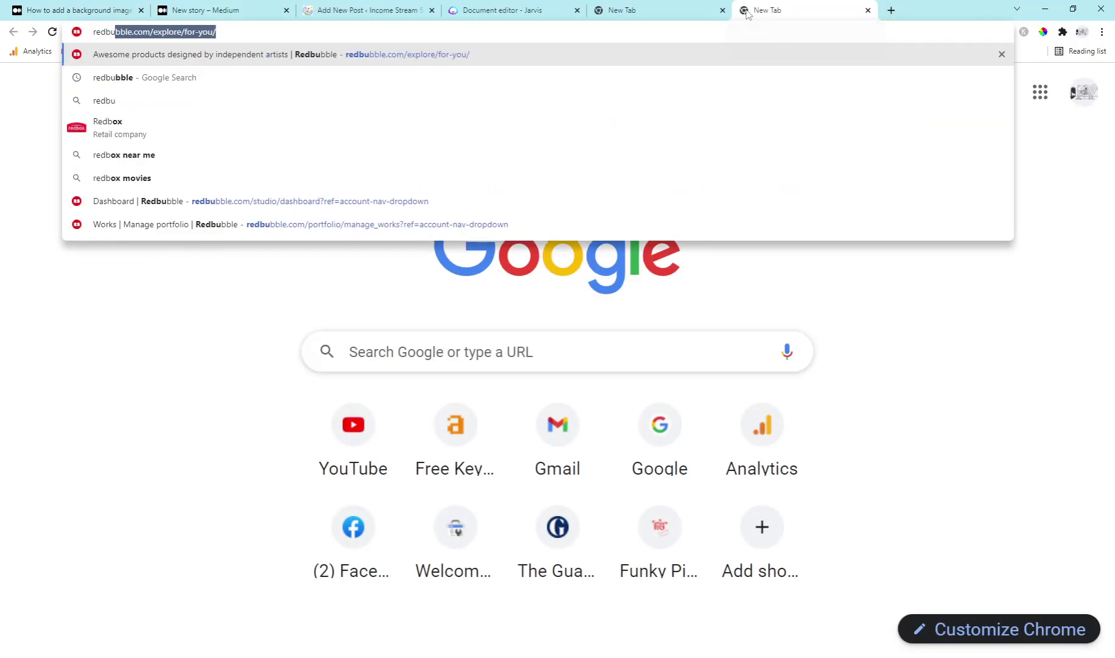
key(Return)
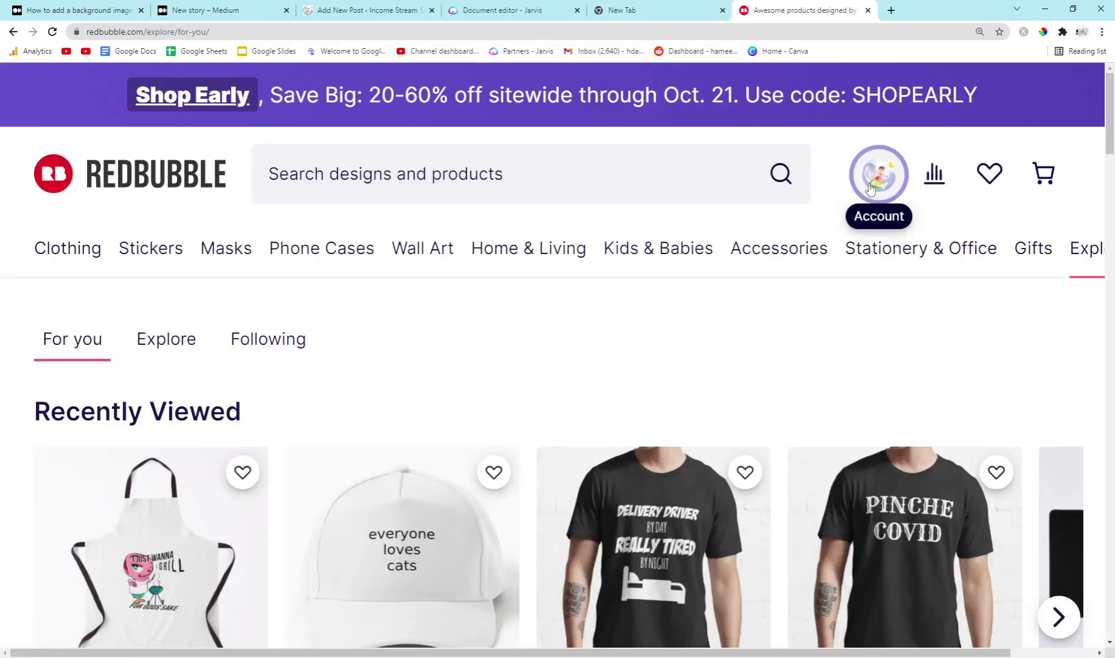
click(871, 188)
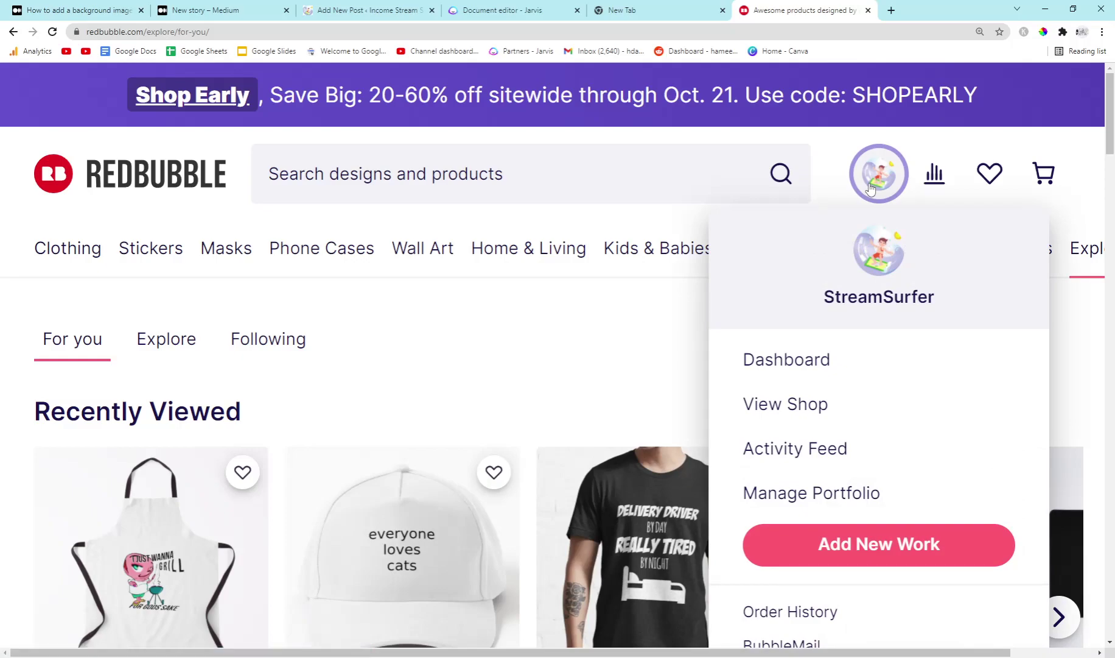
Capture the account menu with a red arrow to Add New Work, copy it, and return to Medium
key(Print)
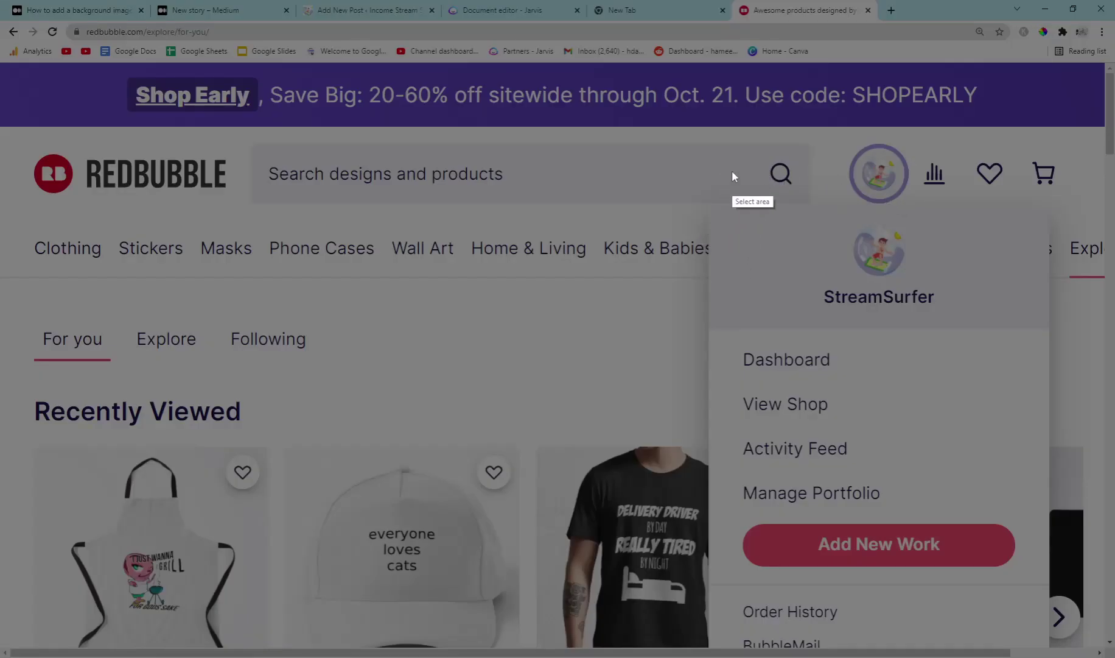
mouse_move(709, 128)
mouse_down()
mouse_move(869, 450)
mouse_move(1046, 588)
mouse_move(1062, 588)
mouse_move(1049, 584)
mouse_up()
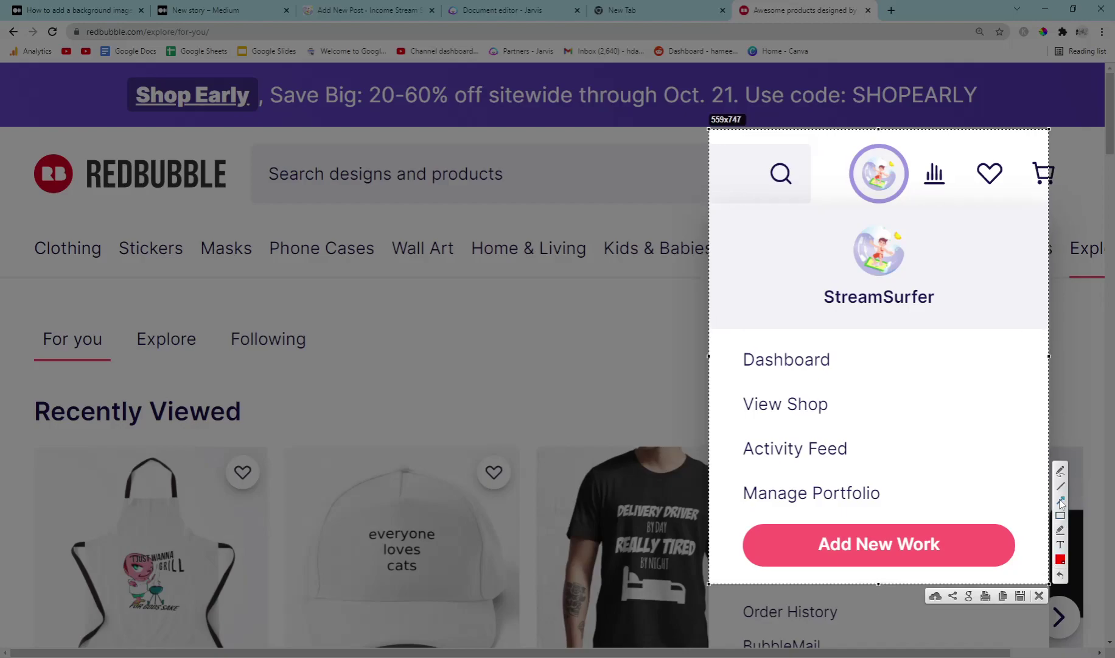
drag(928, 396, 939, 525)
key(ctrl+c)
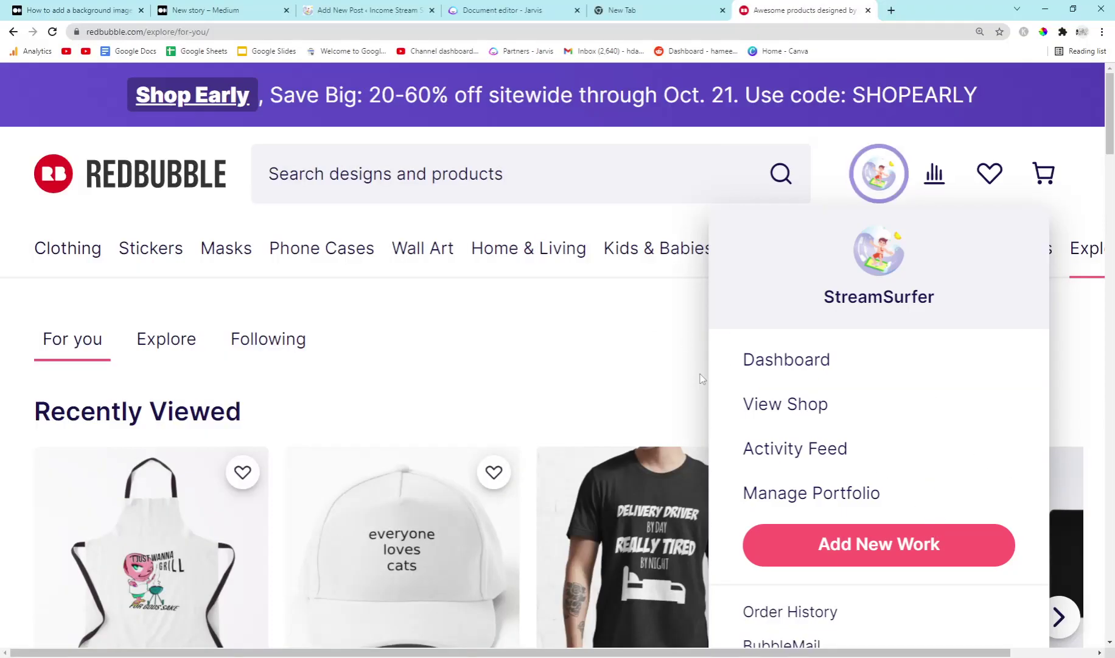
click(232, 10)
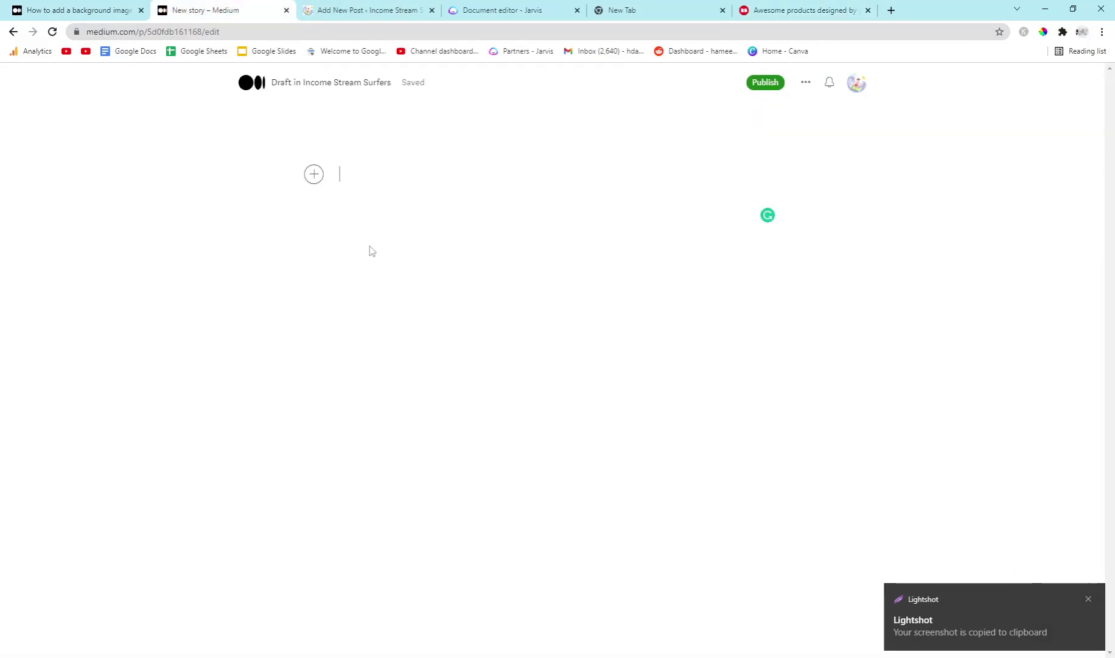
Title the Medium story "How to upload to redbubble"
click(316, 109)
text(How tu)
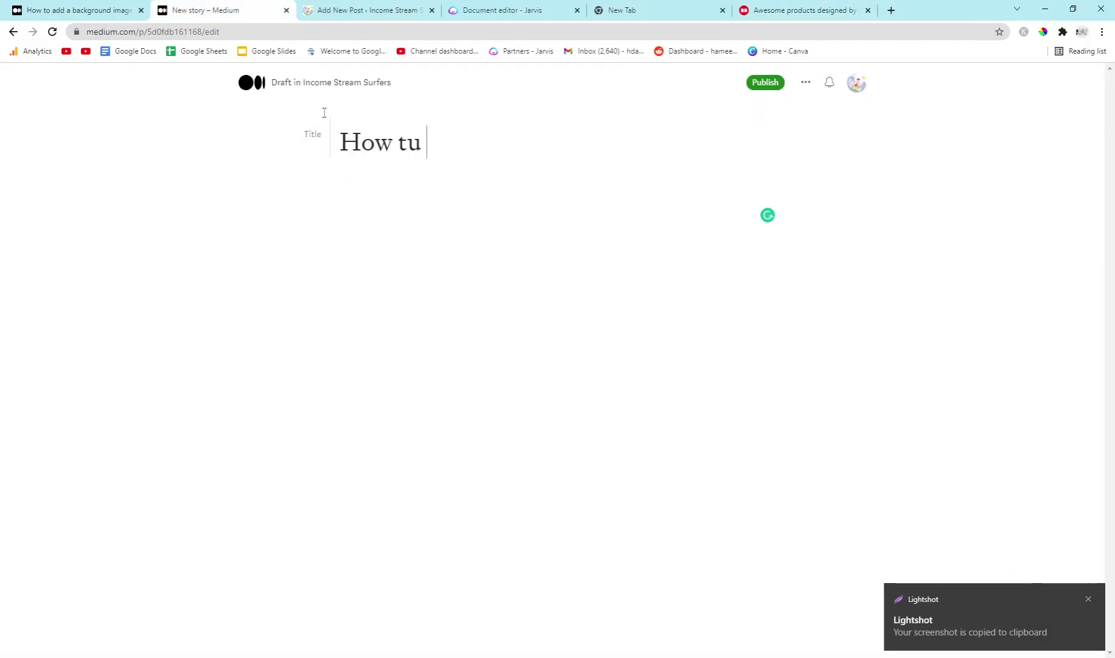
key(BackSpace)
text(o upload to re)
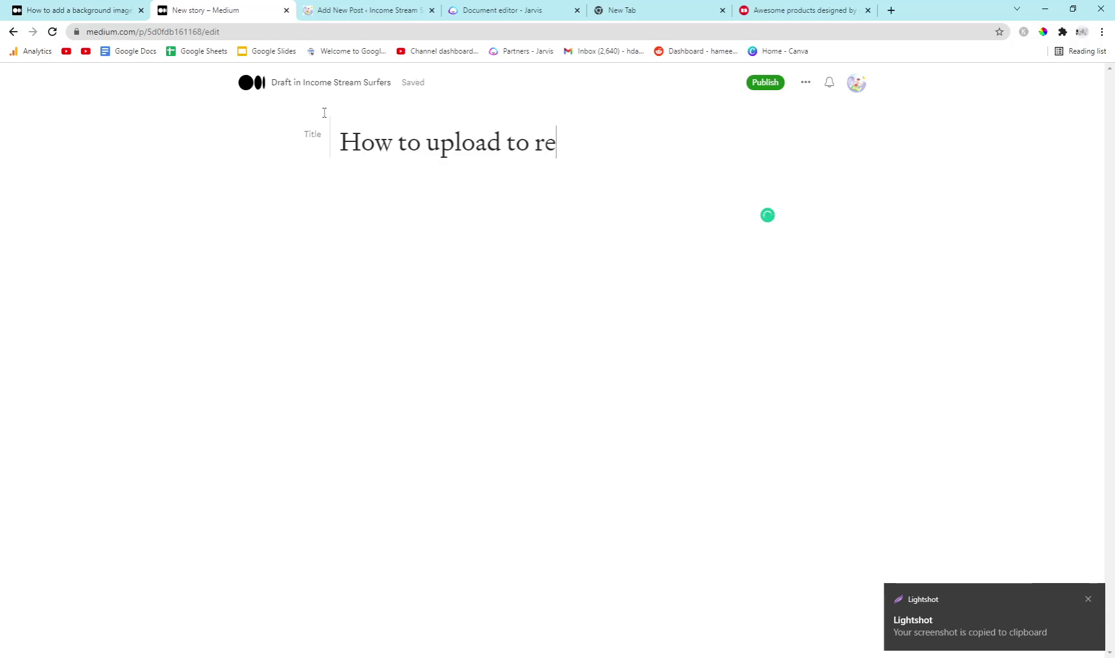
text(dbubble)
key(Return)
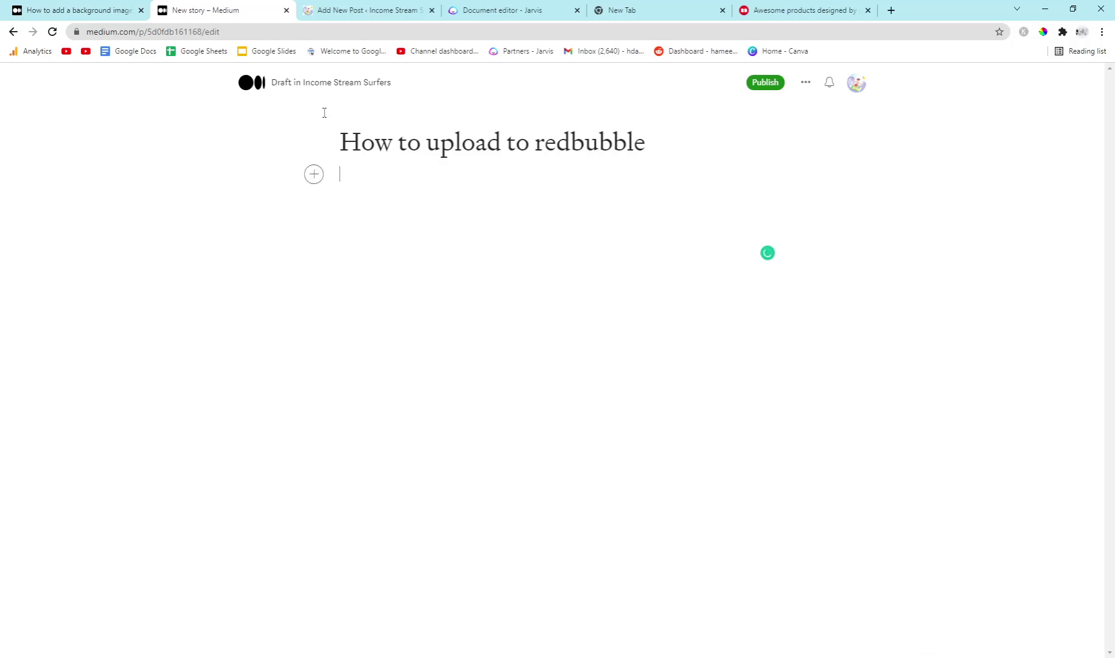
Paste the account-menu screenshot into the story body and go back to Redbubble
key(ctrl+v)
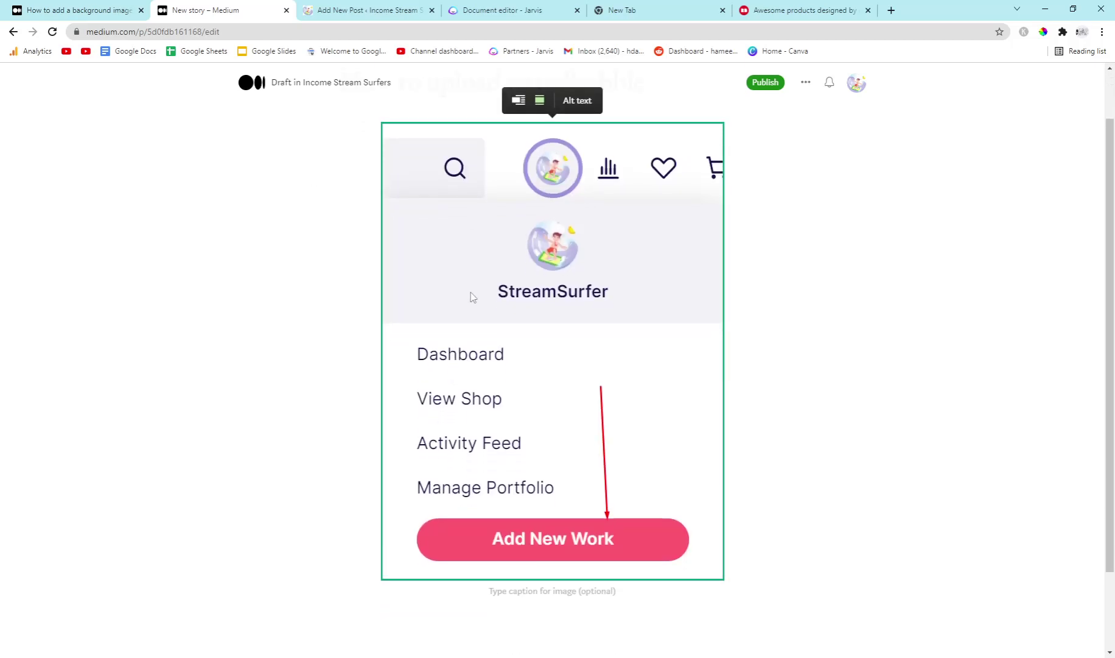
scroll(463, 269, down, 2)
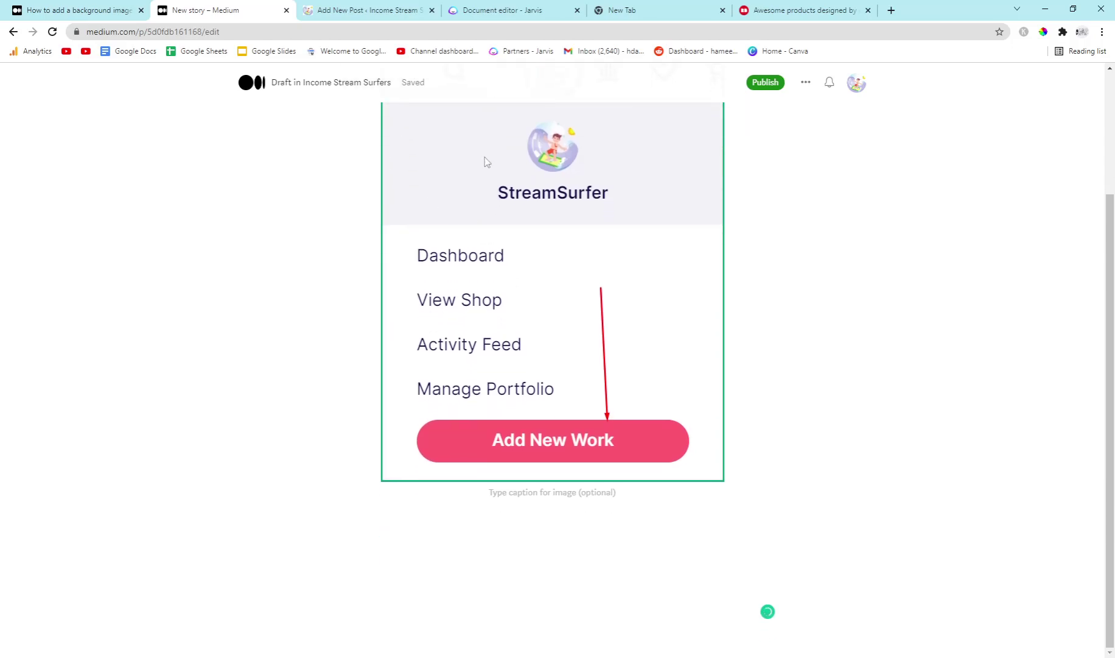
click(366, 10)
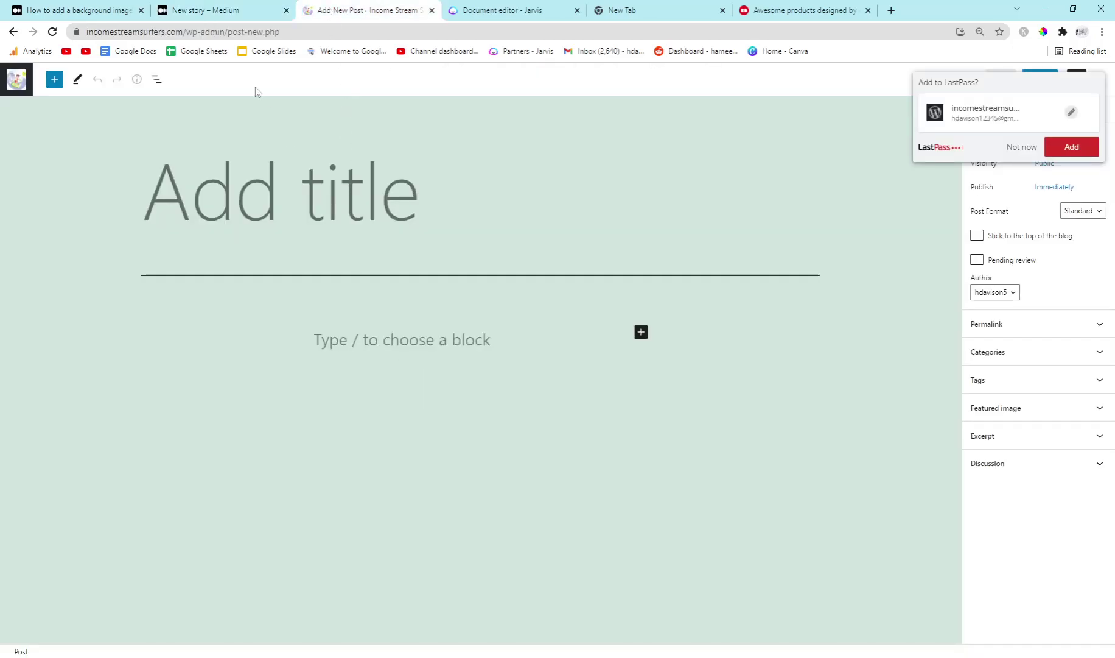
click(203, 7)
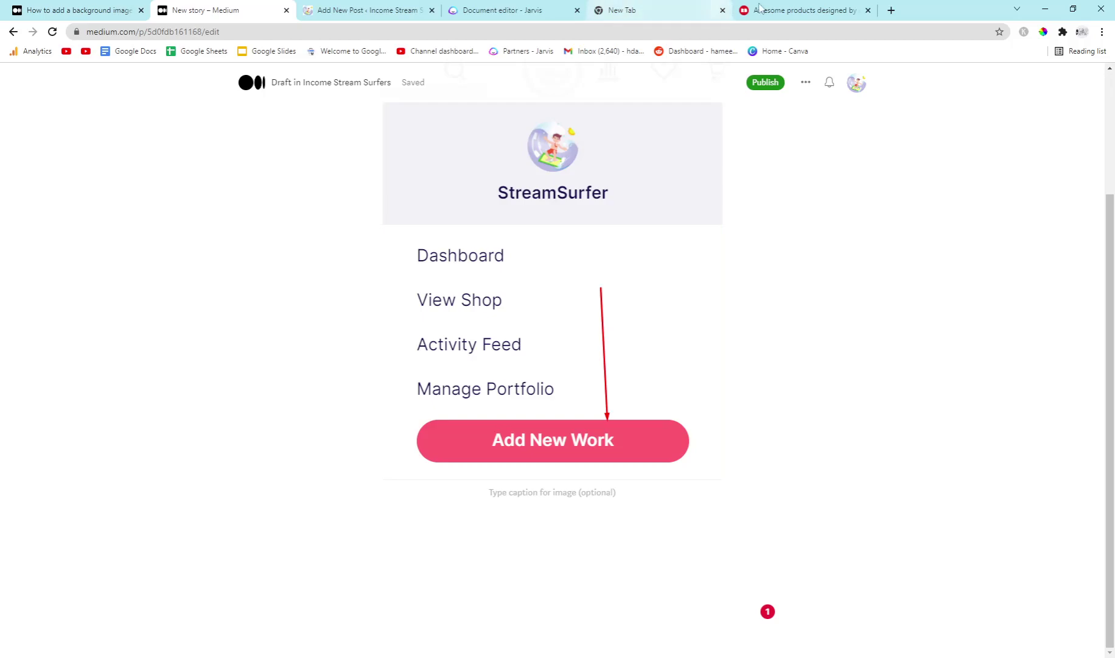
click(786, 10)
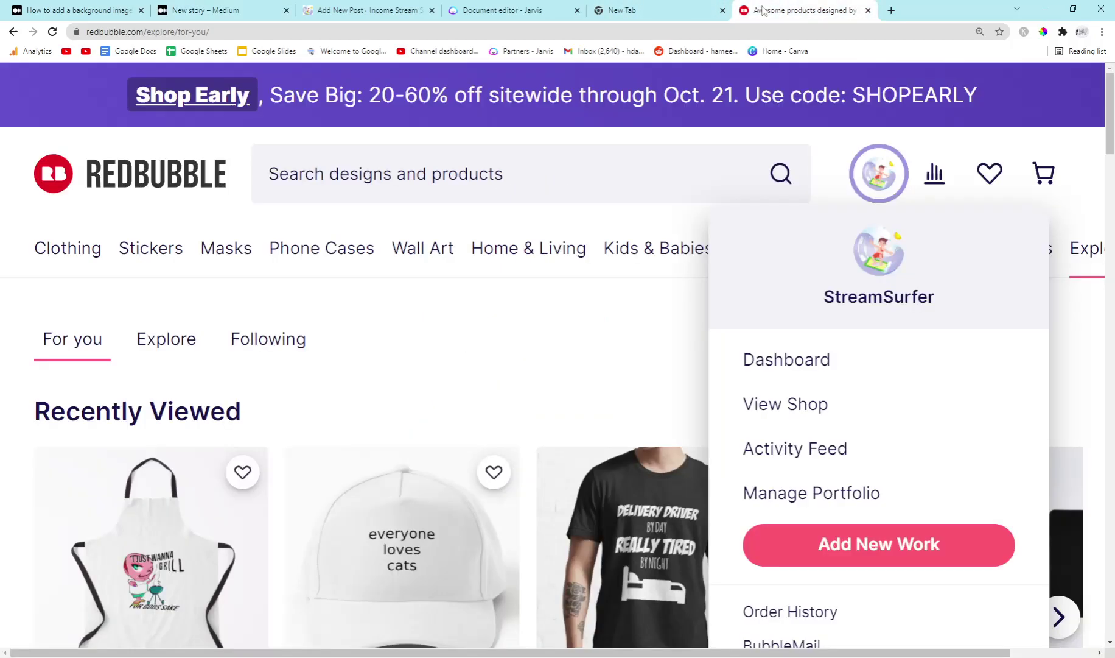
Open Add New Work and copy a capture of the page with Upload new work boxed in red
click(824, 535)
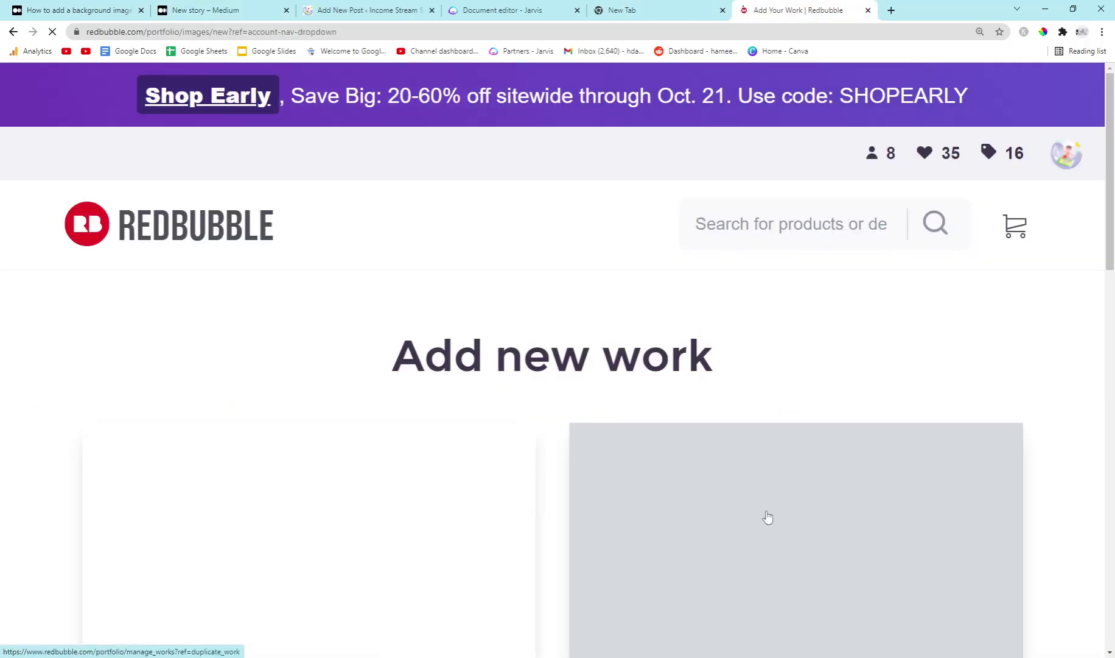
scroll(767, 517, down, 3)
key(Print)
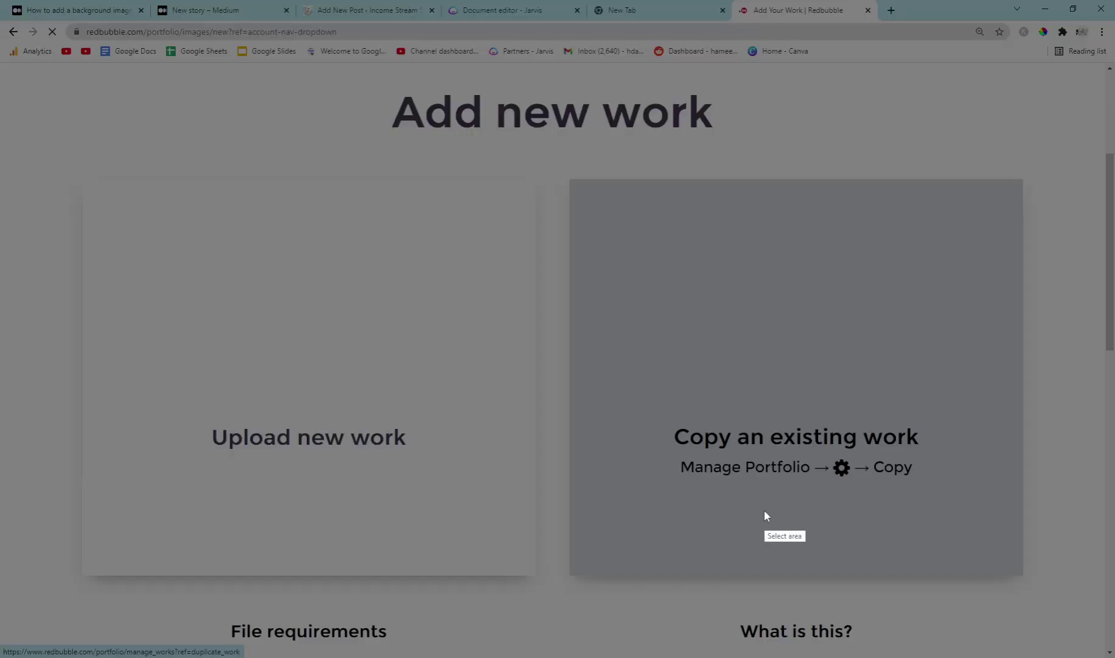
drag(84, 74, 1024, 586)
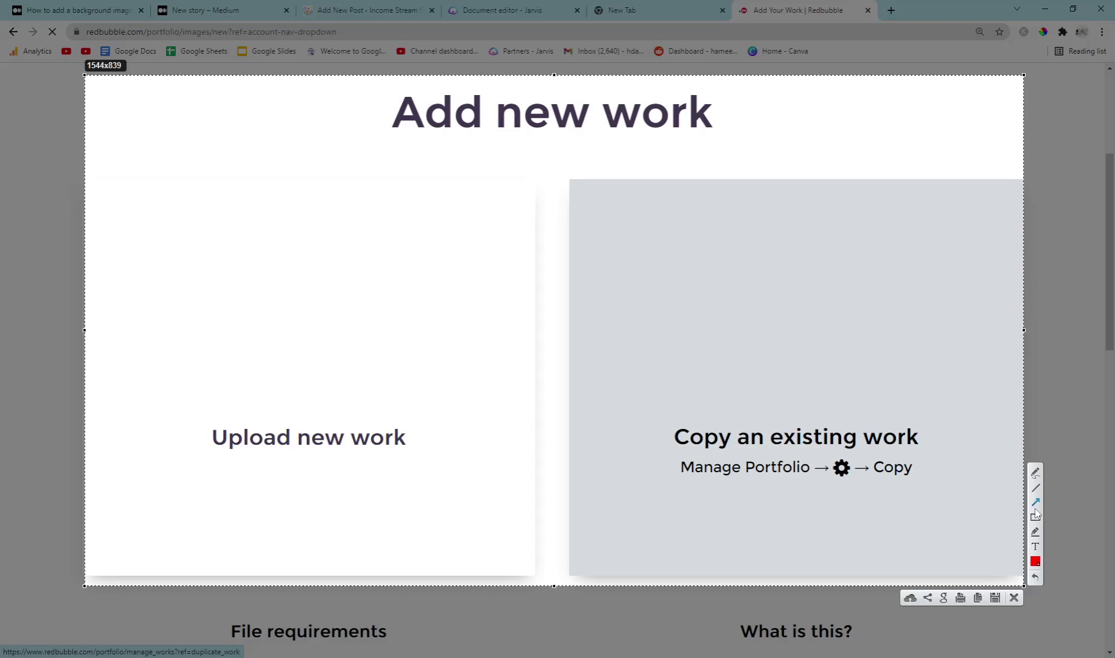
mouse_move(115, 282)
mouse_down()
mouse_move(515, 540)
mouse_move(546, 542)
mouse_up()
key(ctrl+c)
Paste the Add new work screenshot below the first image in Medium, then return to Redbubble
click(393, 8)
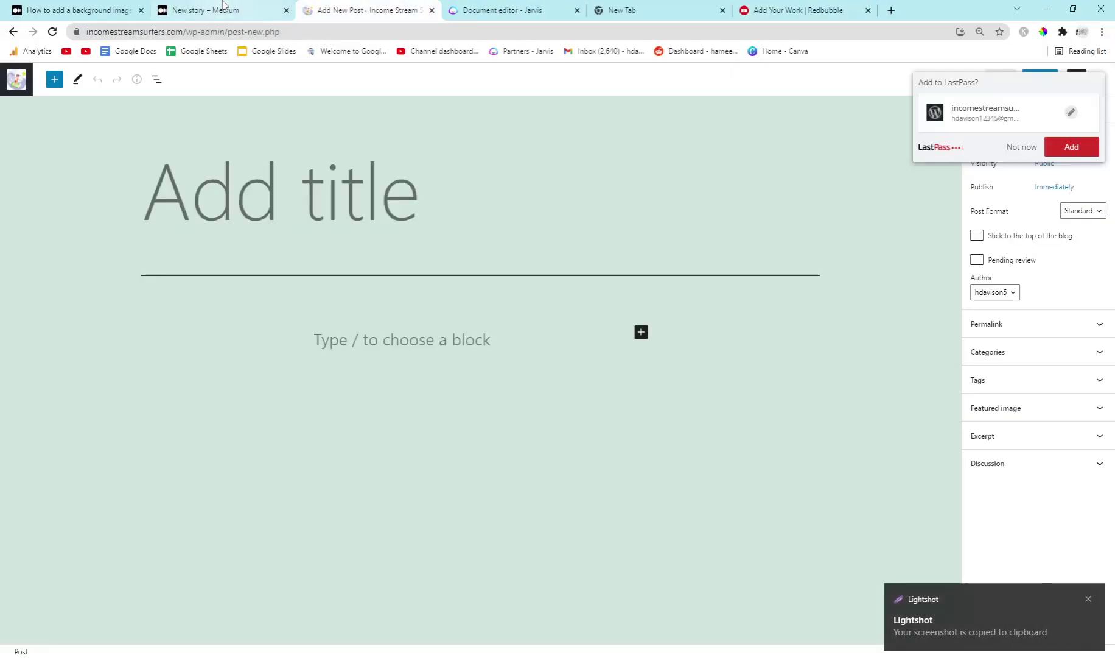
click(205, 10)
click(588, 516)
key(ctrl+v)
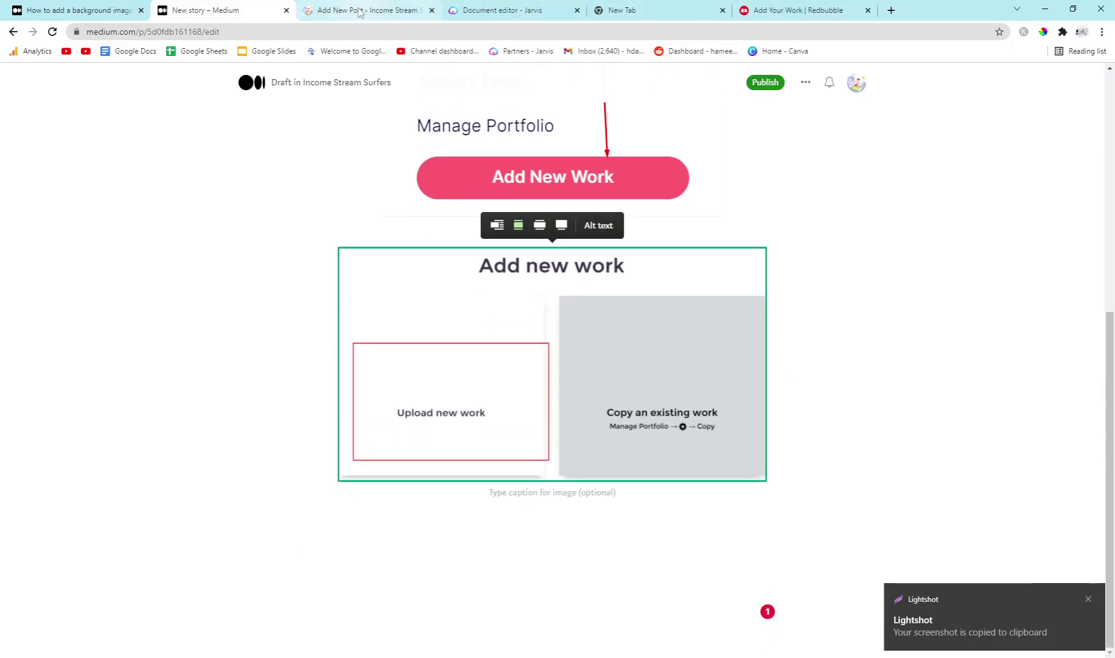
click(797, 10)
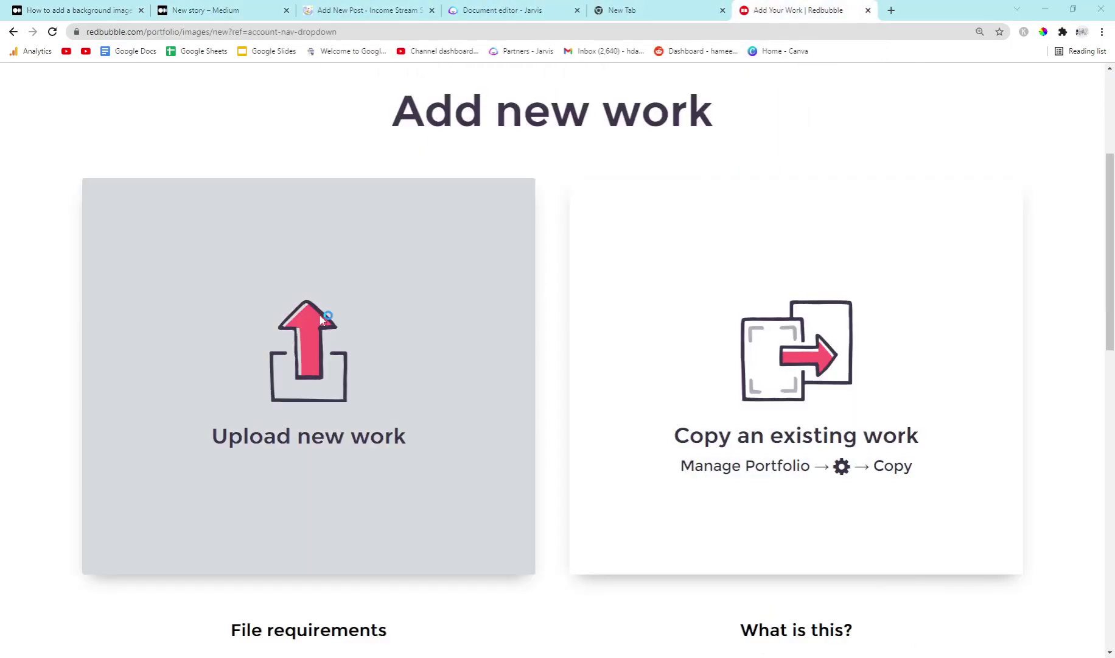
Upload isf-removebg-preview as new Redbubble work and wait for its preview beside the form fields
click(354, 329)
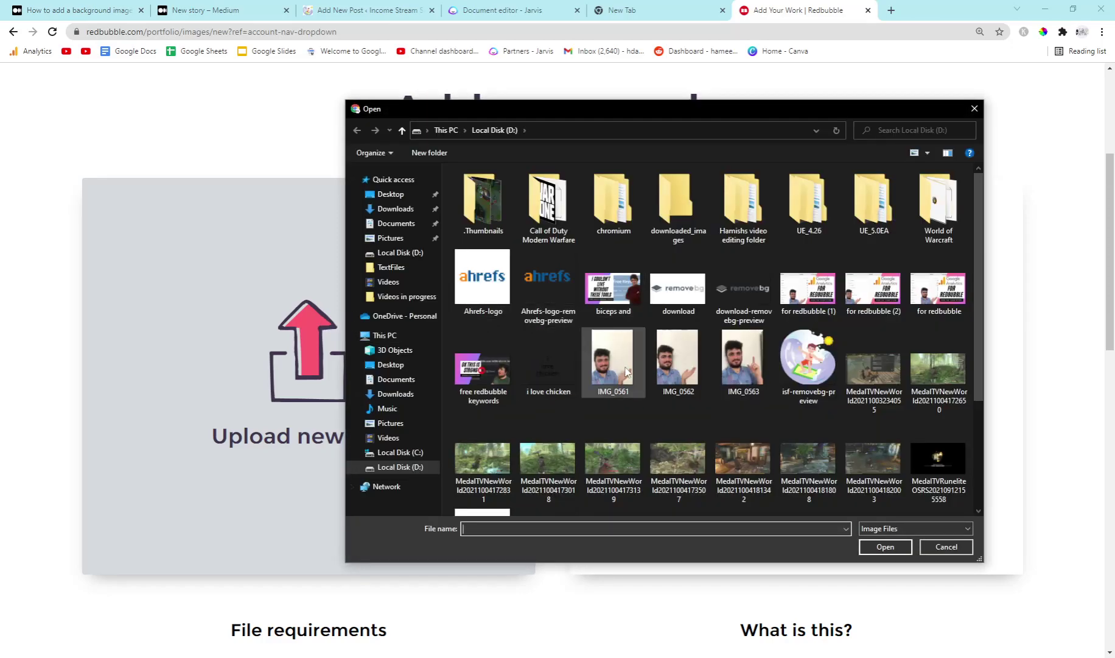
double_click(808, 365)
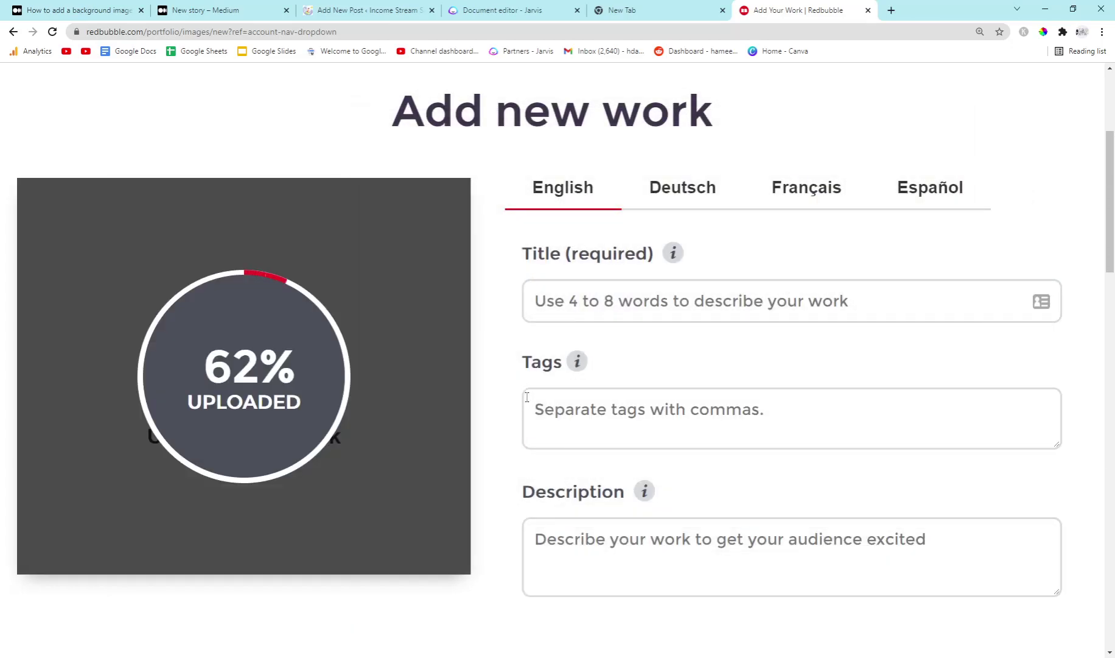
scroll(529, 398, down, 1)
scroll(528, 398, down, 1)
scroll(529, 398, up, 1)
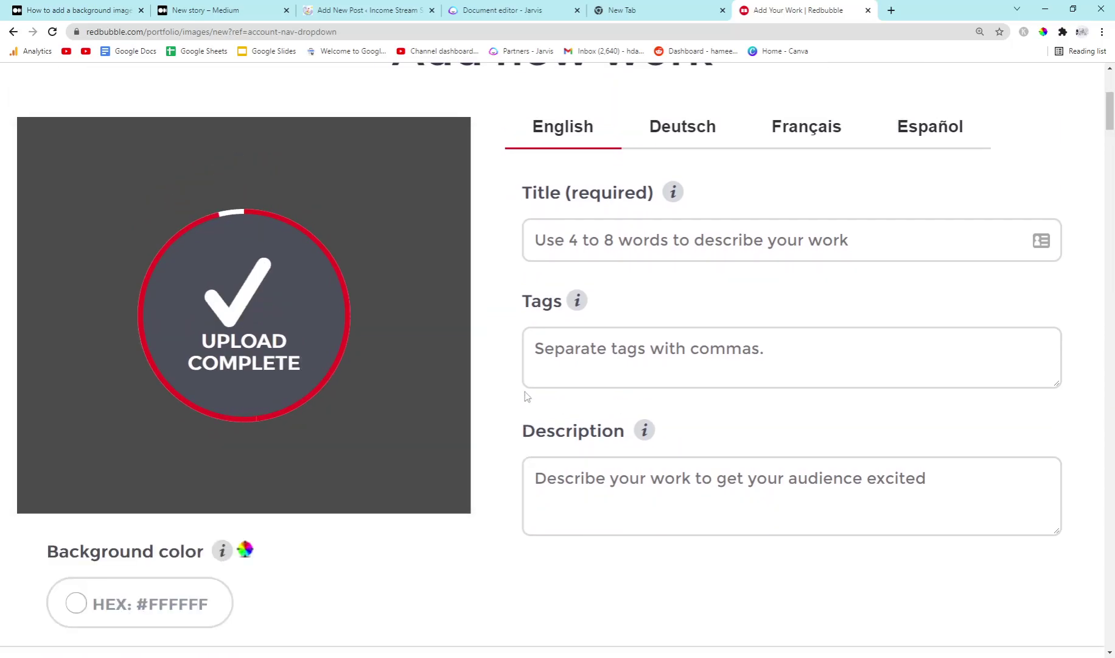
click(572, 239)
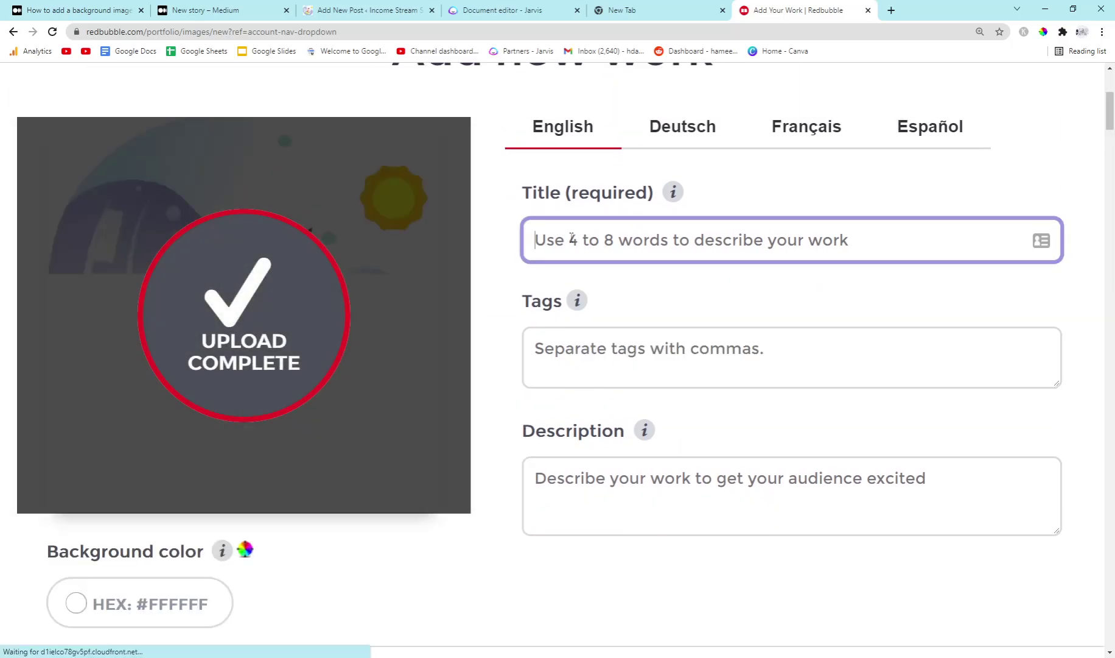
click(497, 226)
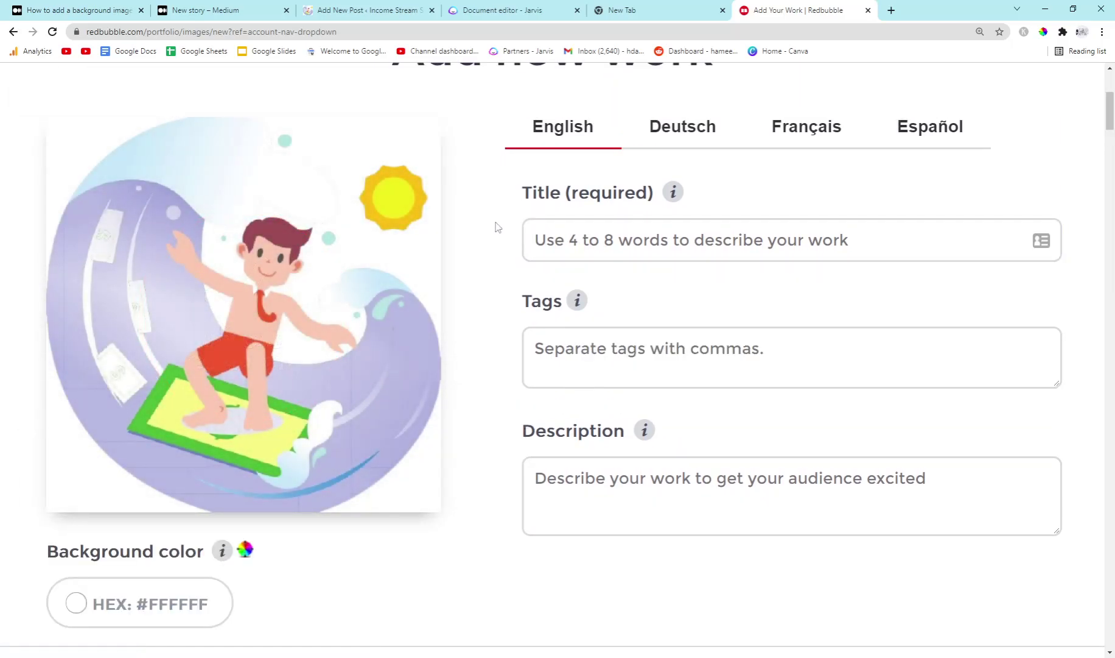
key(Print)
Capture the upload form and add the note "write a title with main keyword" on the Title field
drag(41, 81, 1067, 538)
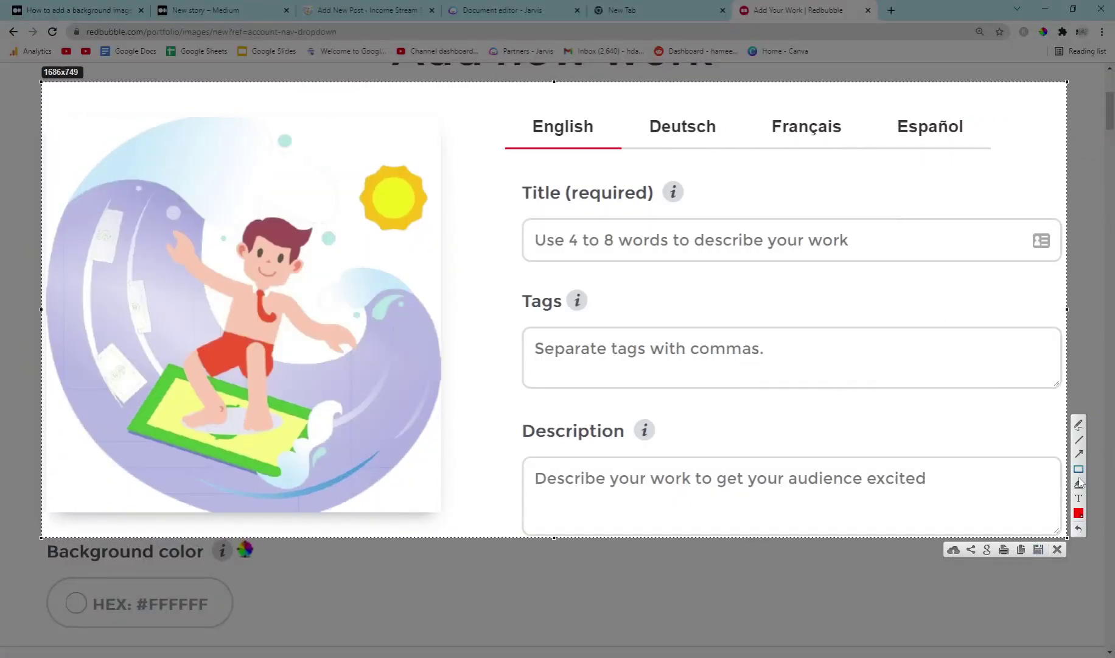
click(1081, 497)
click(538, 230)
text(write a title with main keyword)
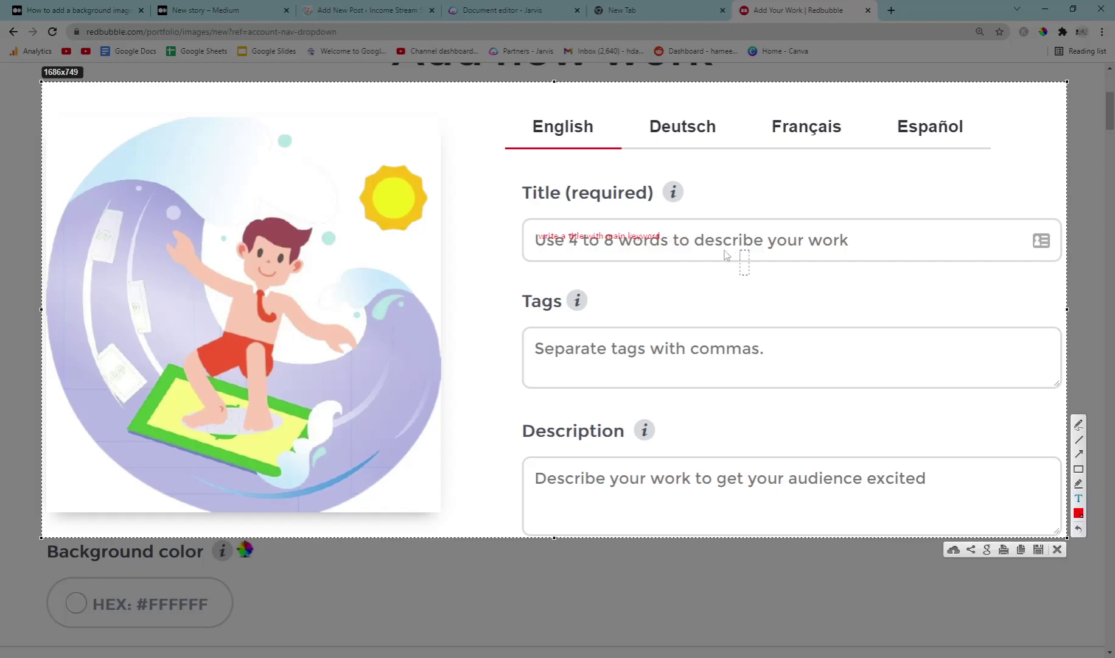
click(651, 243)
Box the Title, Tags and Description fields in red and copy the capture
drag(521, 215, 1056, 264)
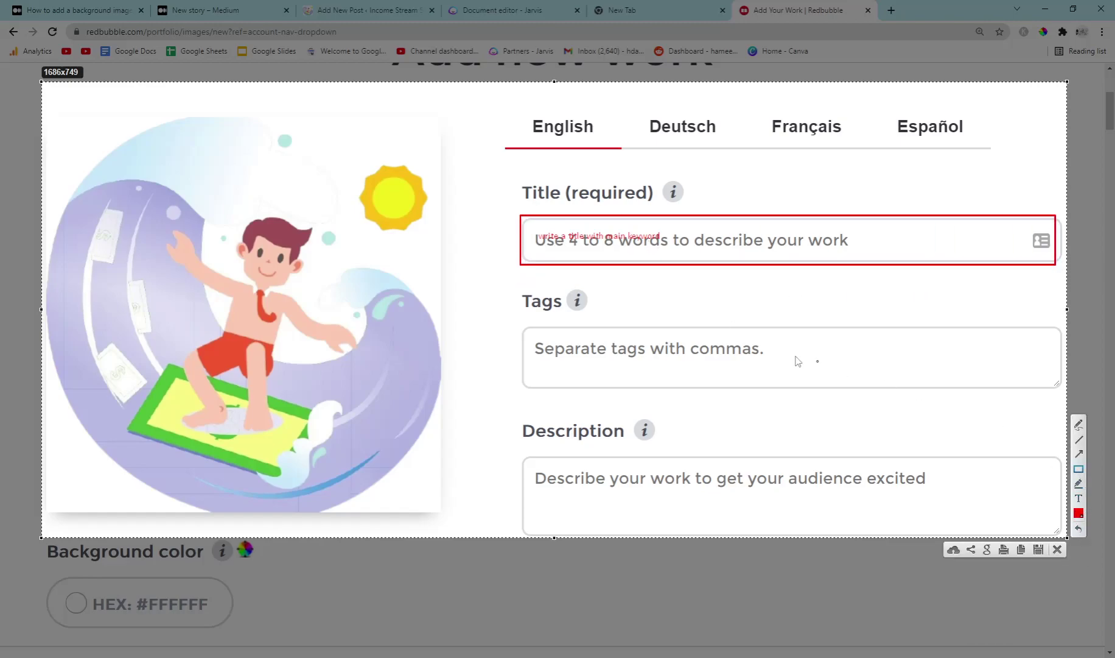
drag(522, 327, 1059, 388)
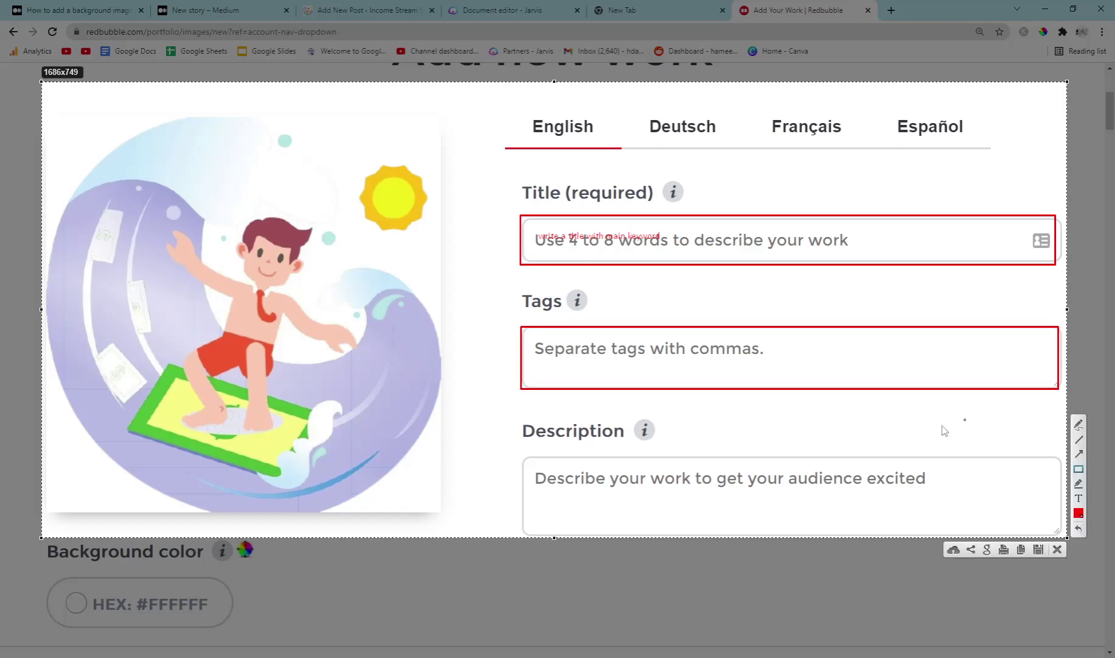
drag(526, 462, 1066, 533)
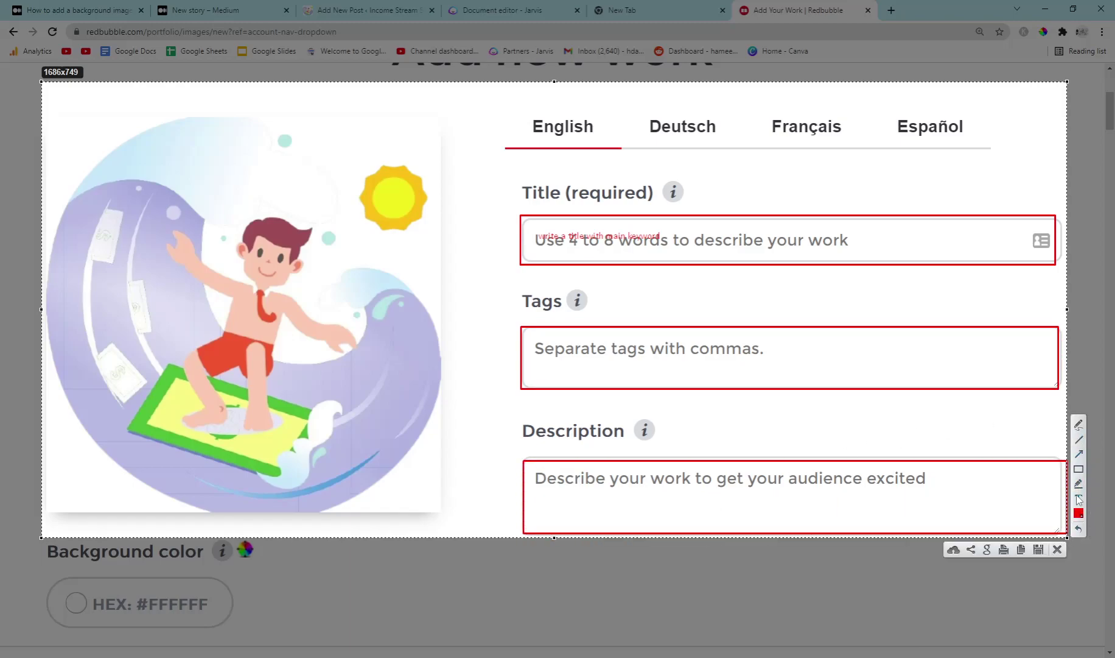
click(360, 199)
drag(365, 220, 453, 145)
key(ctrl+c)
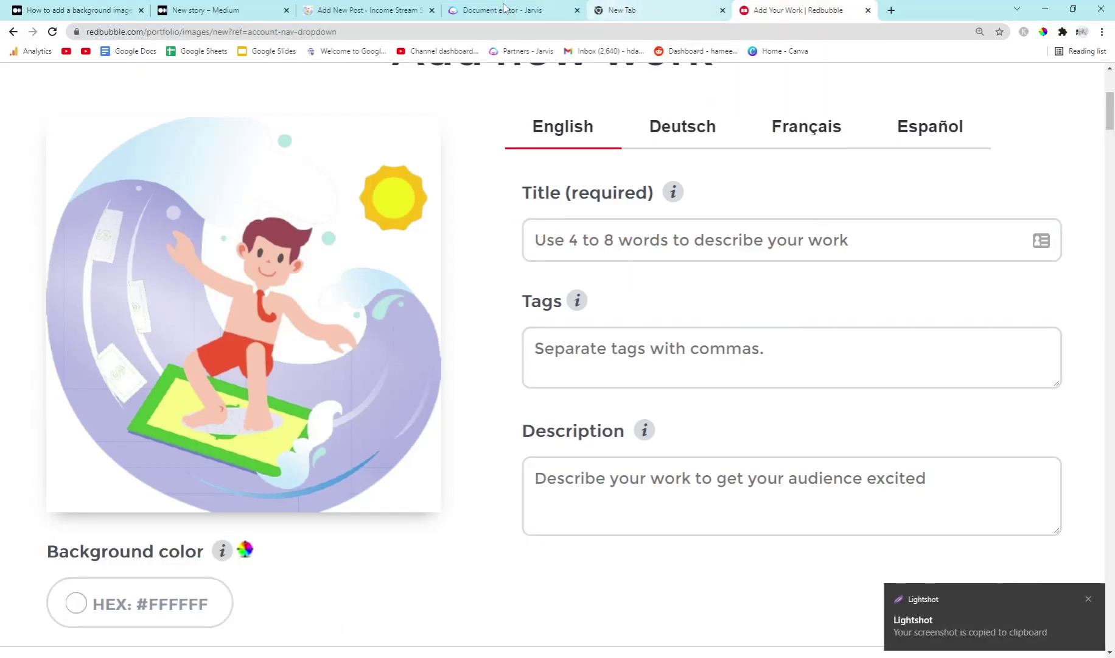
Paste the boxed upload-form screenshot into the Medium draft, then return to Redbubble
click(374, 5)
key(ctrl+shift+Tab)
key(ctrl+v)
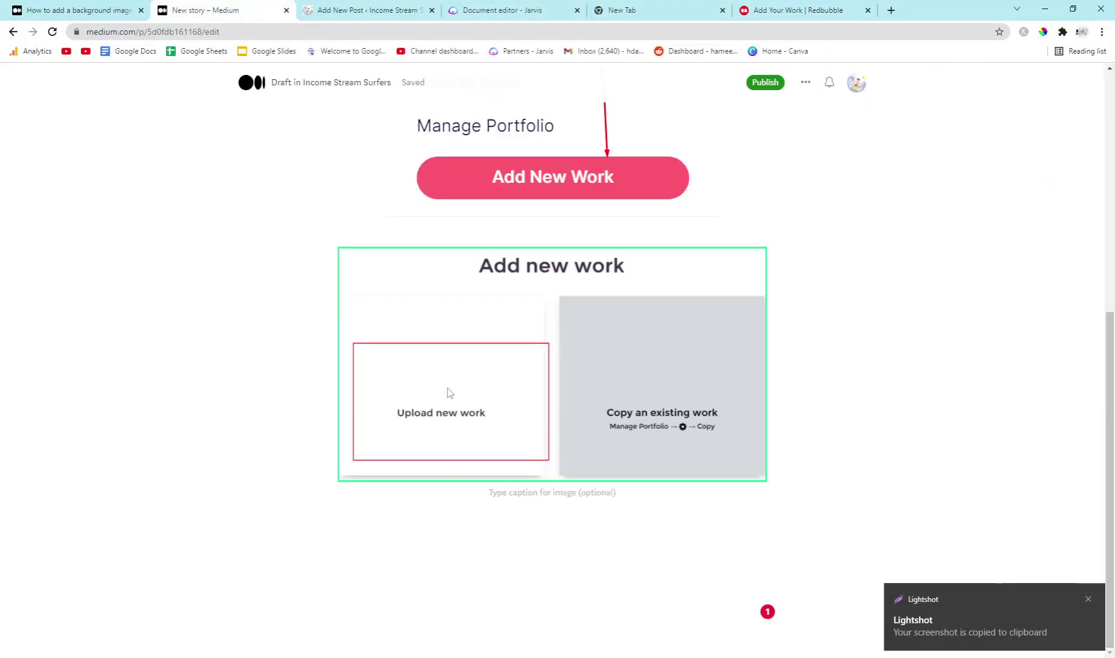
key(ctrl+v)
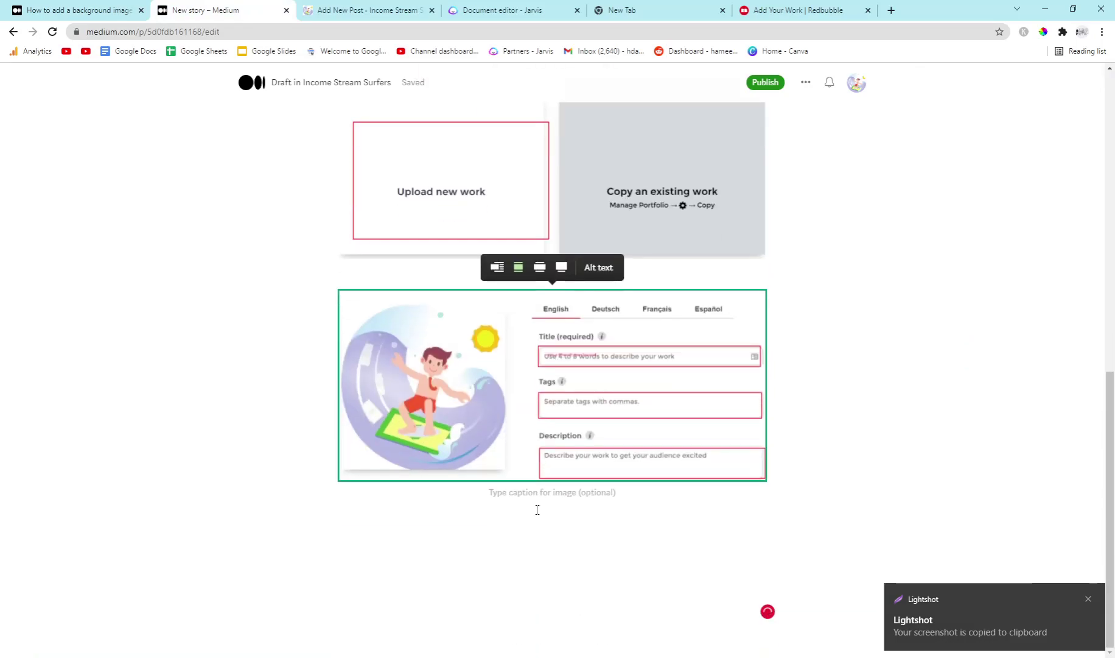
click(499, 9)
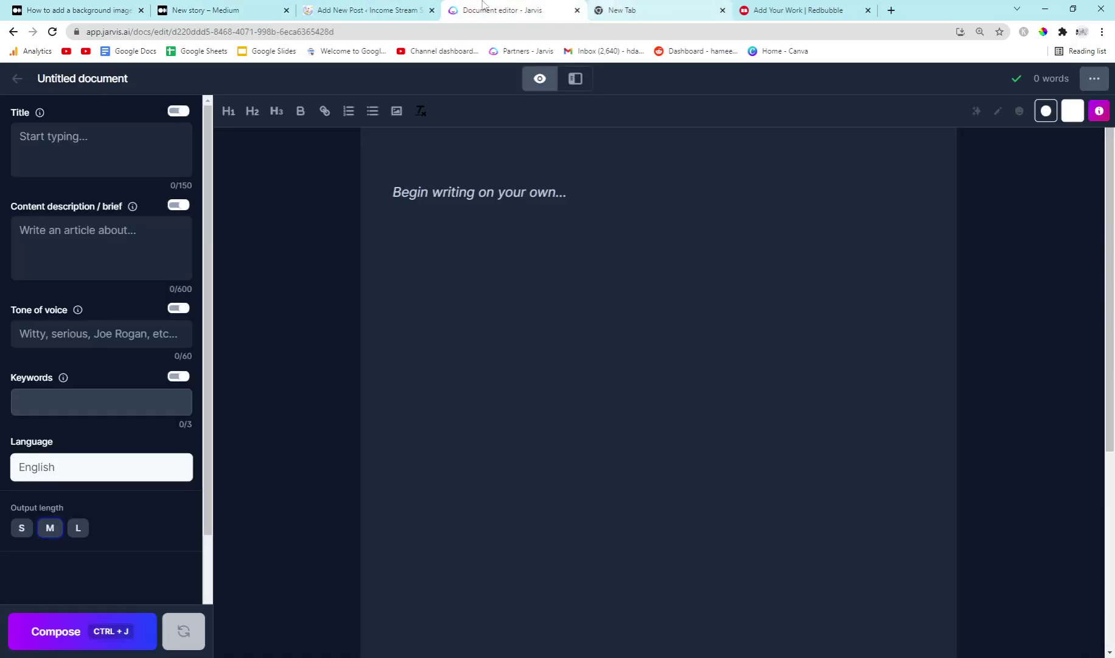
click(767, 6)
Capture the Media section with red arrows at Design & Illustration and Digital Art, and copy it
scroll(625, 332, down, 20)
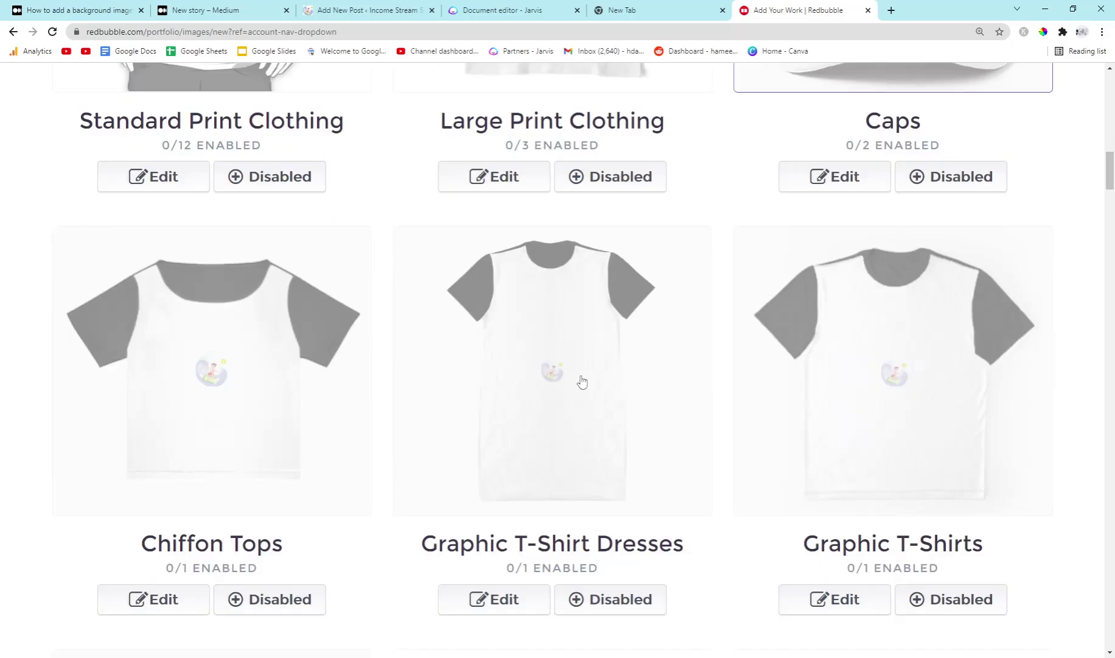
scroll(558, 450, down, 20)
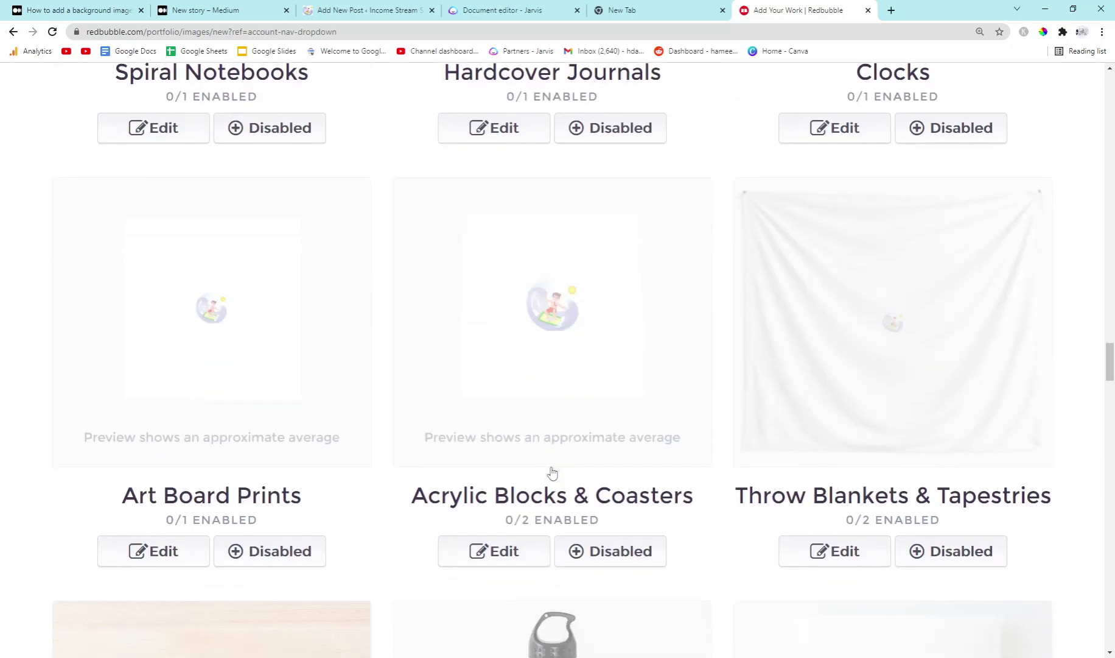
scroll(551, 472, down, 20)
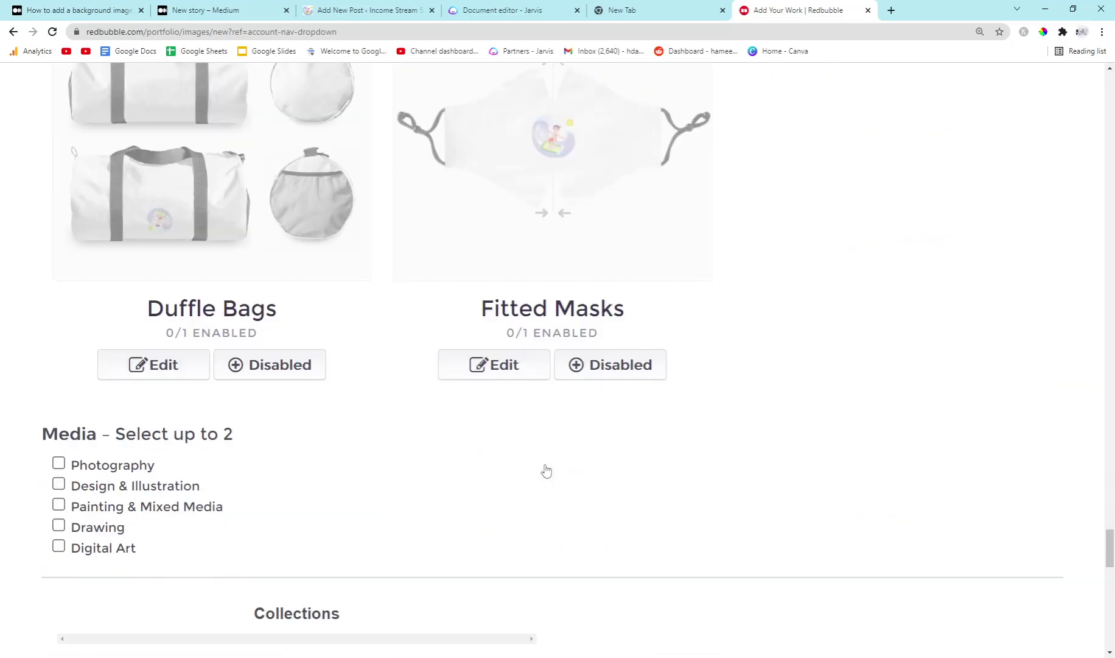
scroll(546, 470, up, 4)
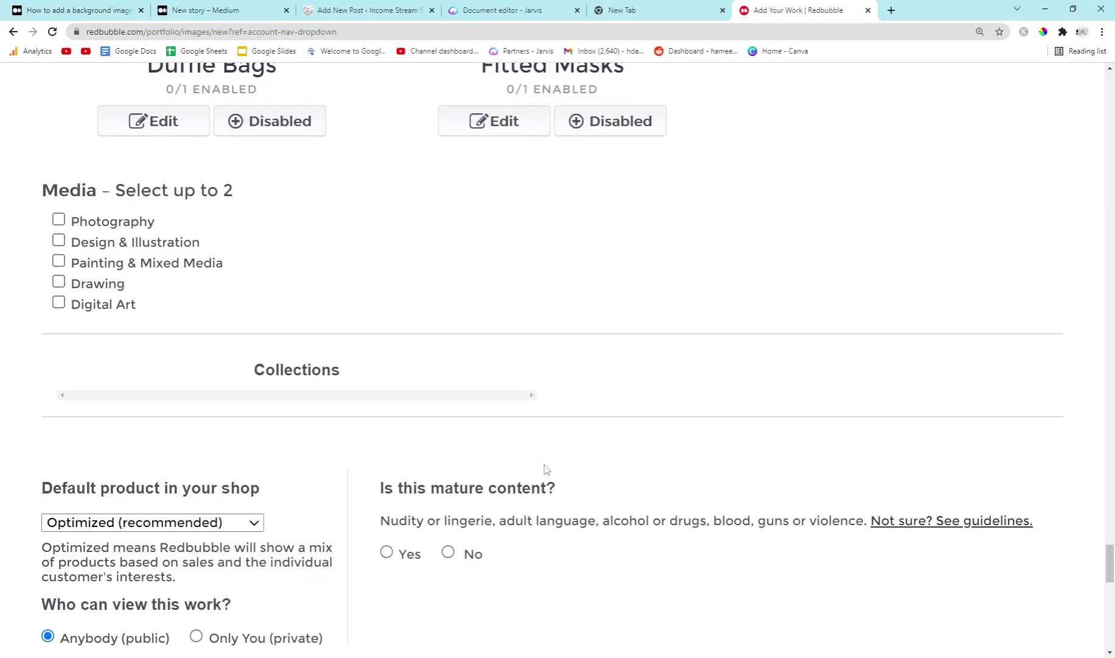
key(Print)
drag(24, 153, 334, 350)
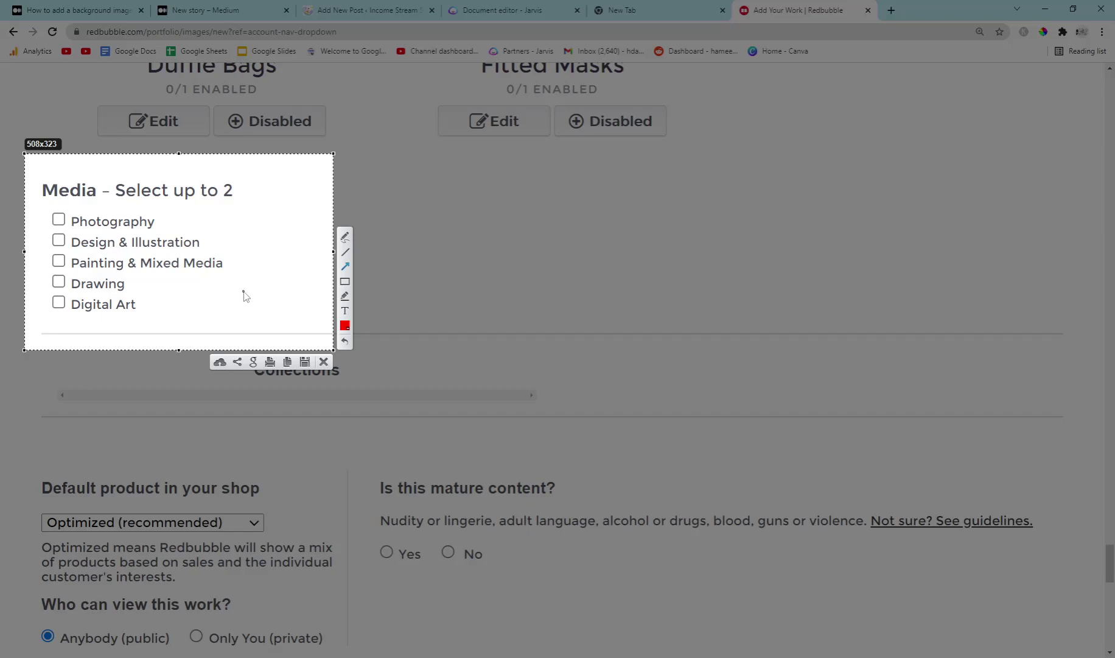
drag(244, 291, 69, 243)
mouse_move(182, 313)
mouse_down()
mouse_move(78, 307)
mouse_move(69, 293)
mouse_up()
key(ctrl+c)
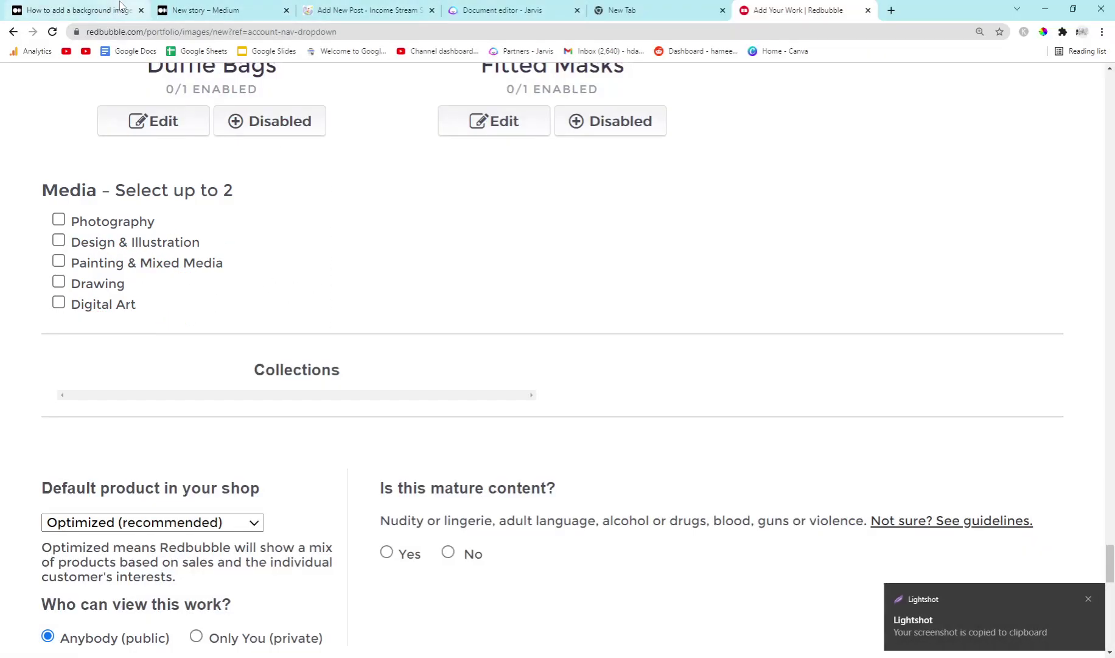
Paste the Media screenshot into the Medium story and go back to the Redbubble form
click(201, 10)
key(ctrl+shift+Tab)
key(ctrl+Tab)
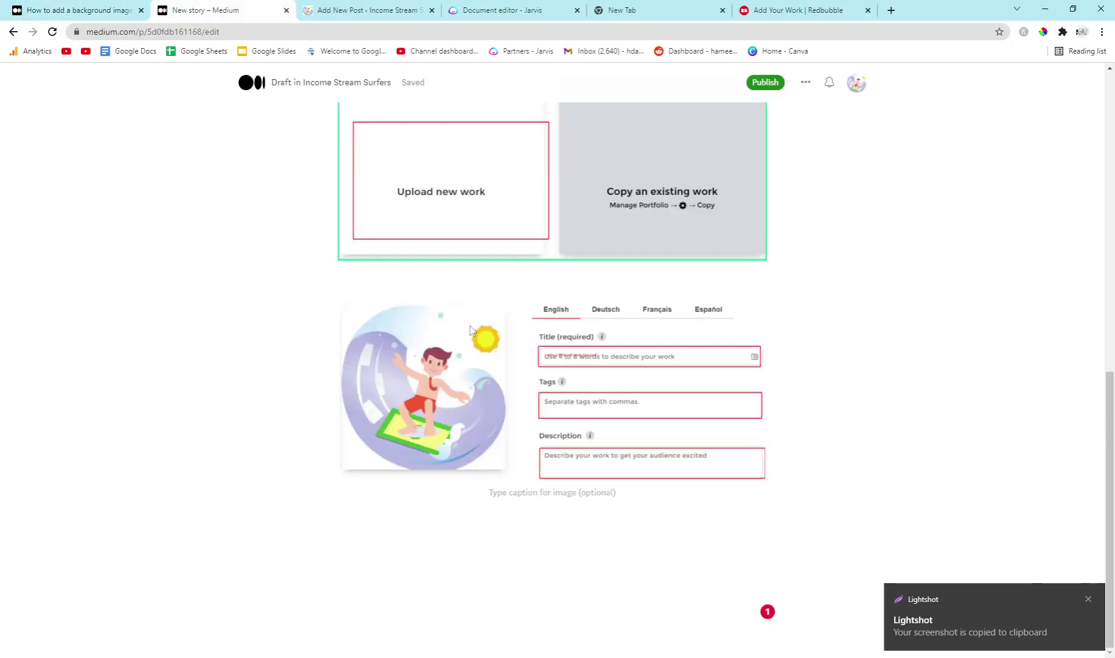
key(ctrl+v)
key(ctrl+9)
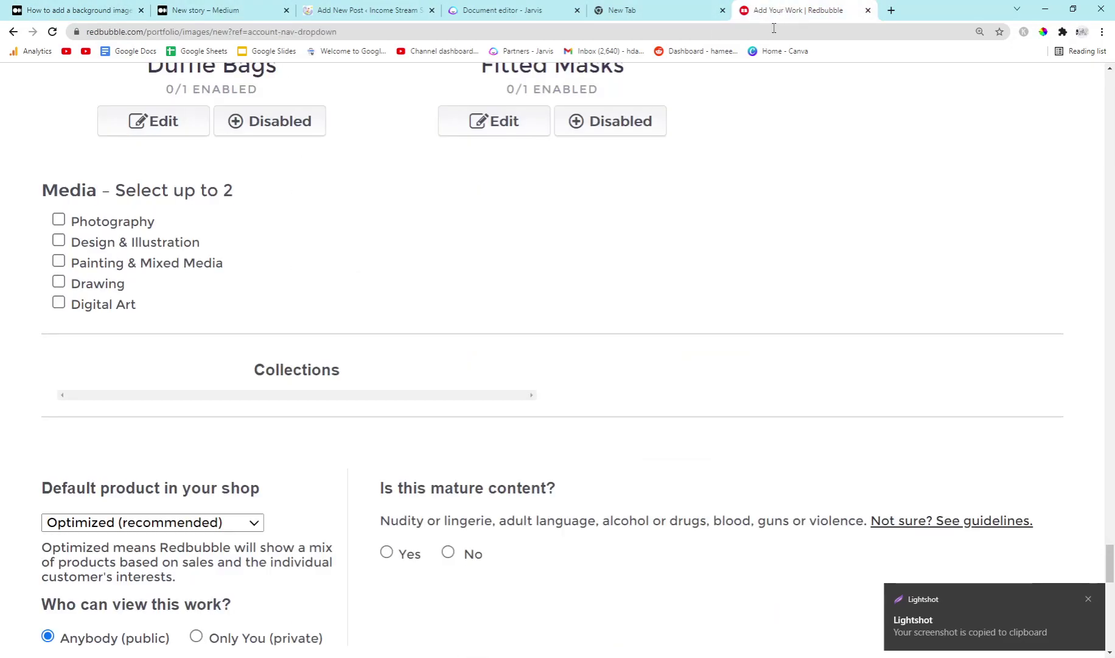
scroll(613, 333, down, 5)
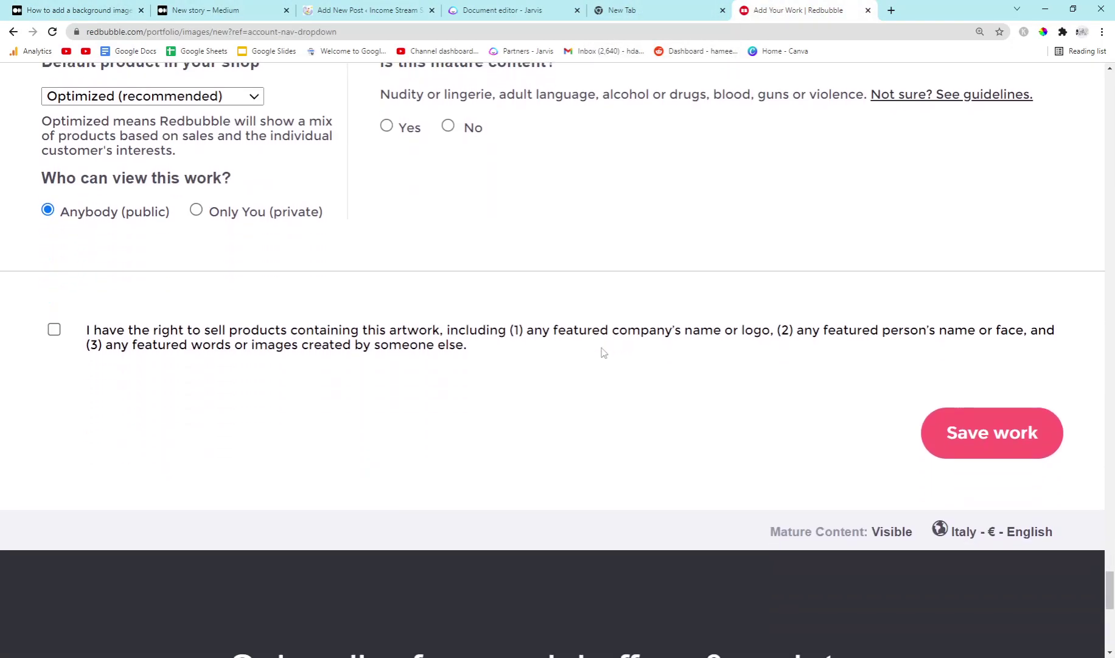
Capture the lower form with red arrows at the mature-content No and Save work, then copy it
key(Print)
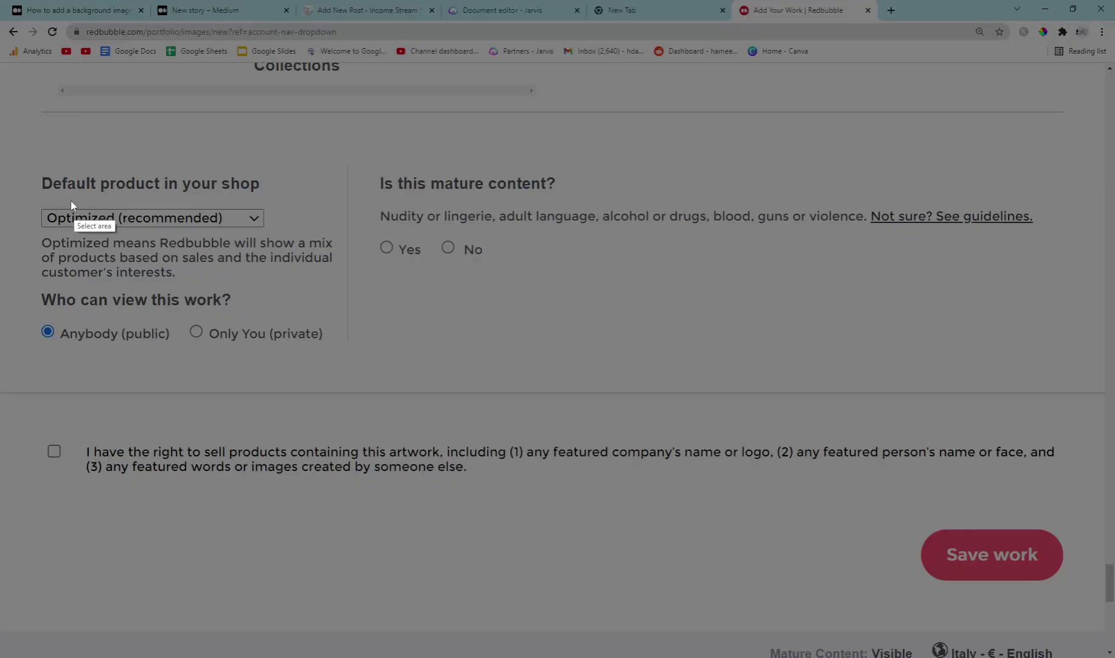
drag(16, 123, 1076, 589)
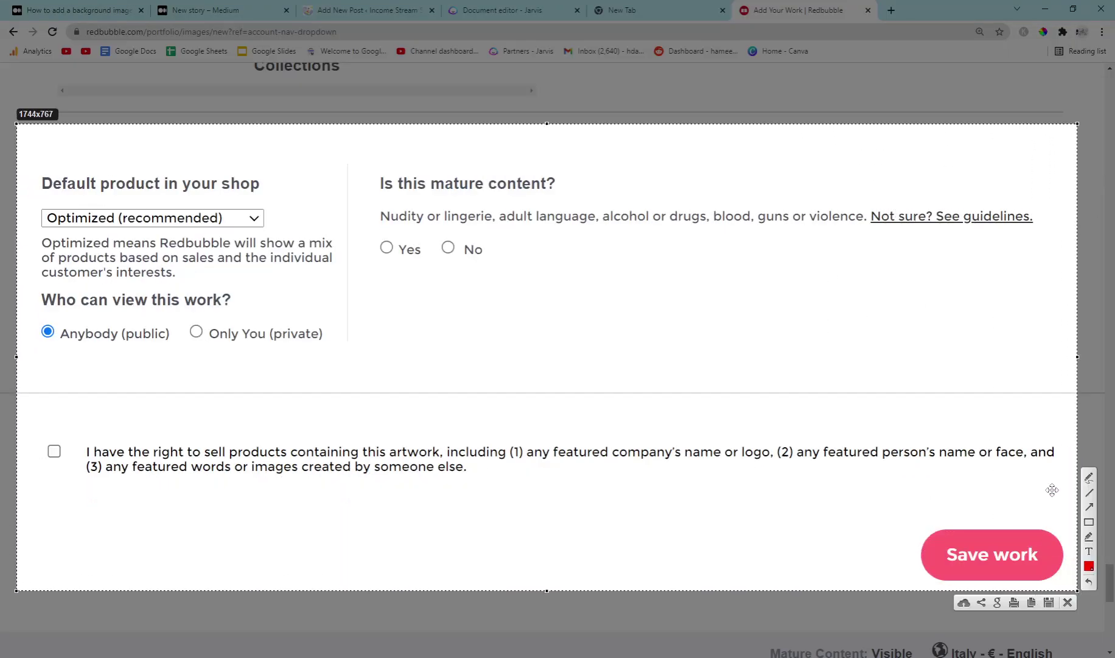
drag(668, 312, 454, 250)
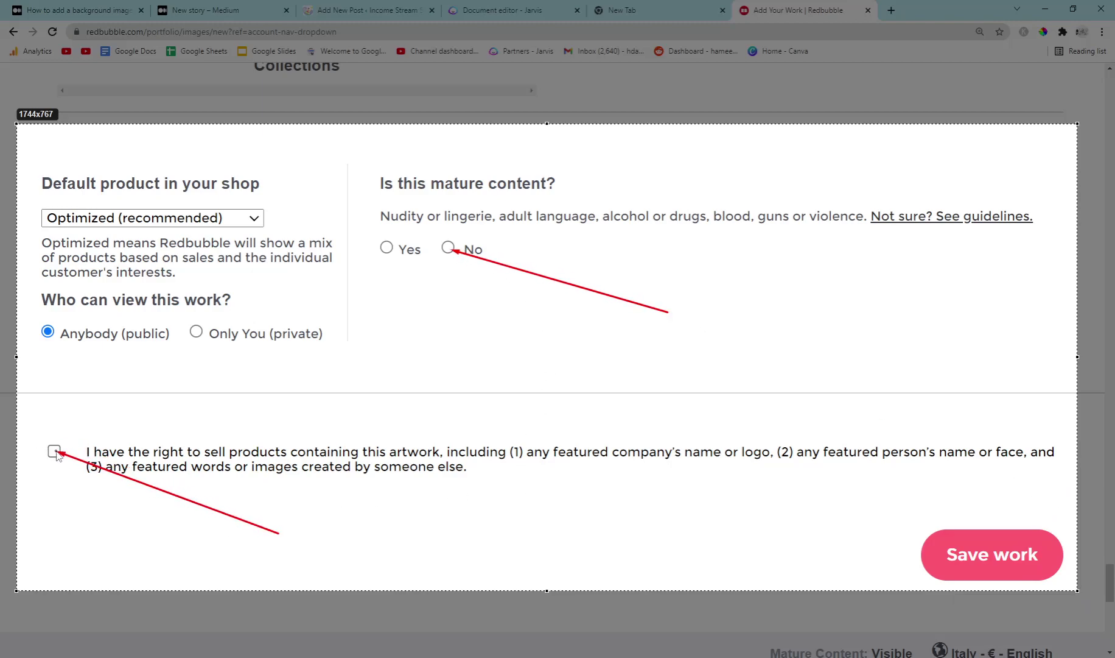
drag(656, 469, 919, 530)
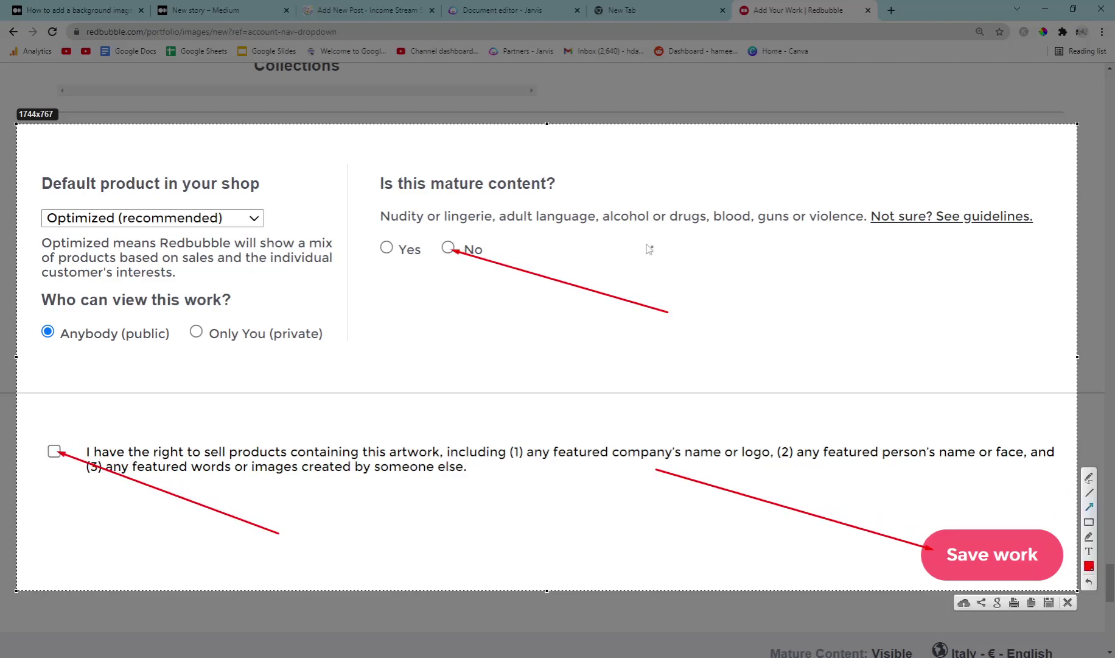
key(ctrl+c)
click(238, 6)
Paste the final screenshot below the Media image and select the whole story
scroll(420, 367, down, 4)
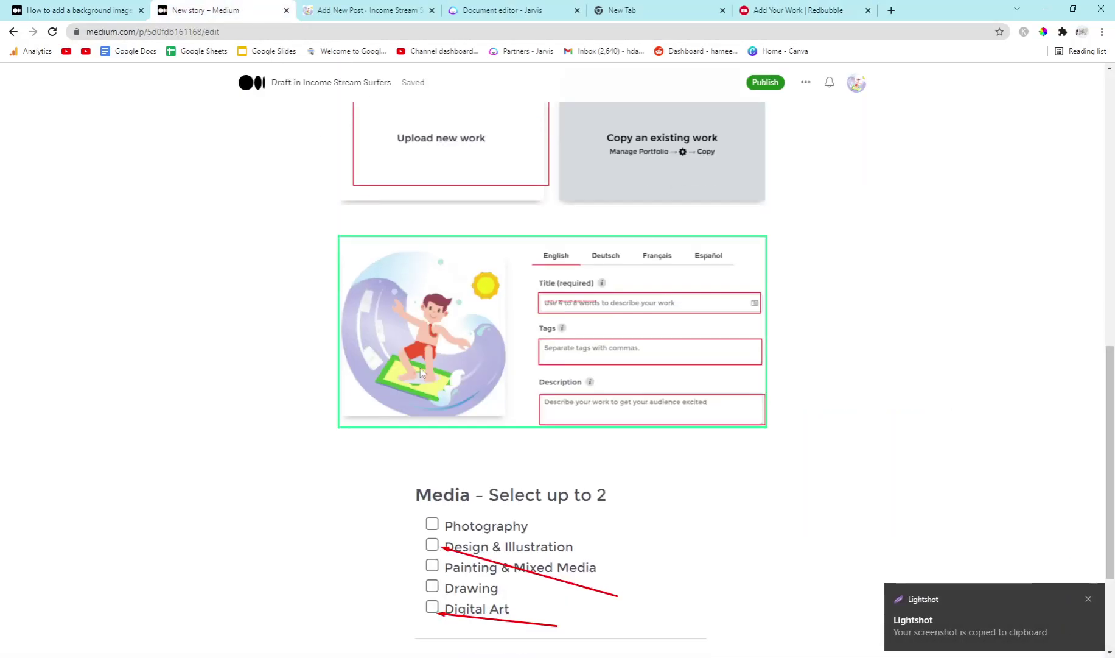
key(ctrl+v)
scroll(419, 440, down, 4)
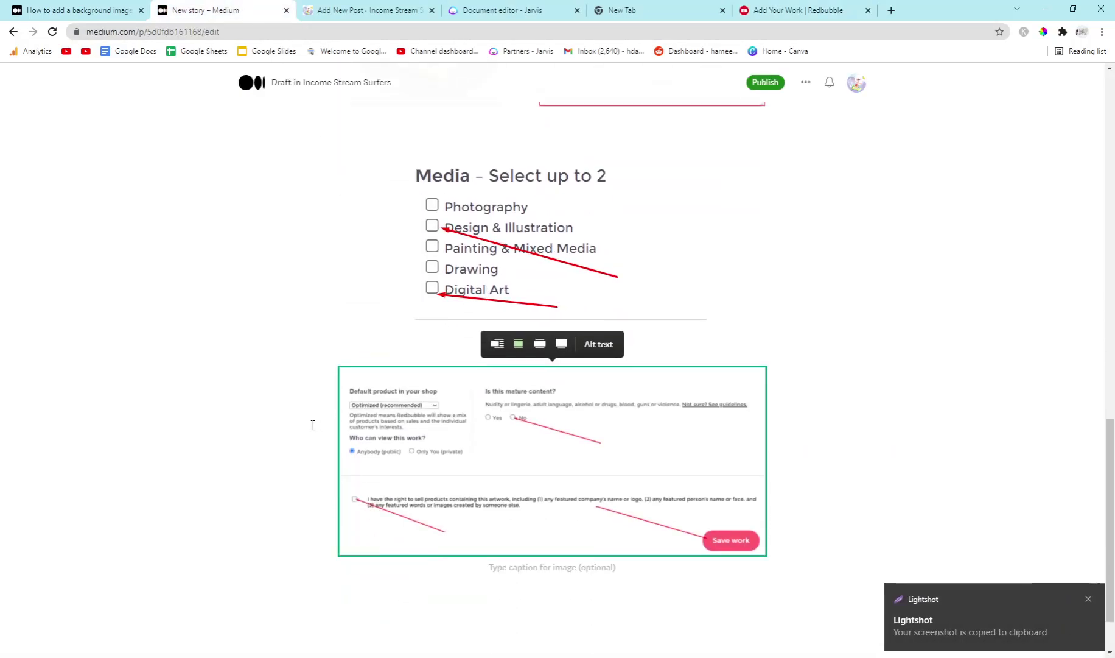
click(274, 413)
key(ctrl+a)
scroll(323, 420, up, 8)
scroll(345, 416, up, 10)
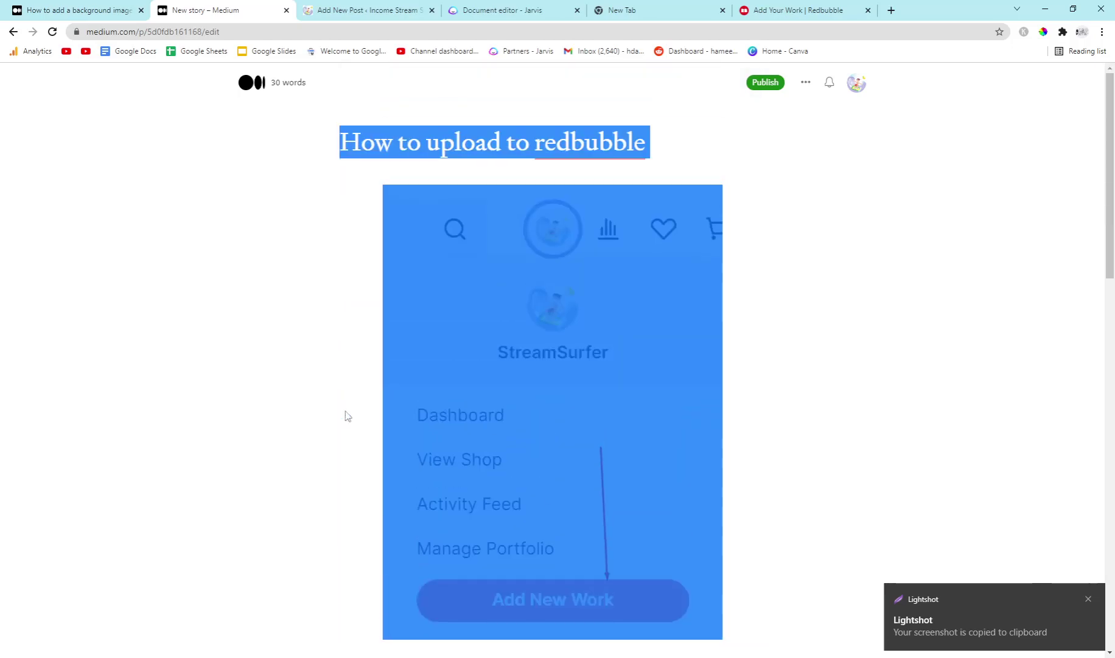
scroll(345, 415, down, 18)
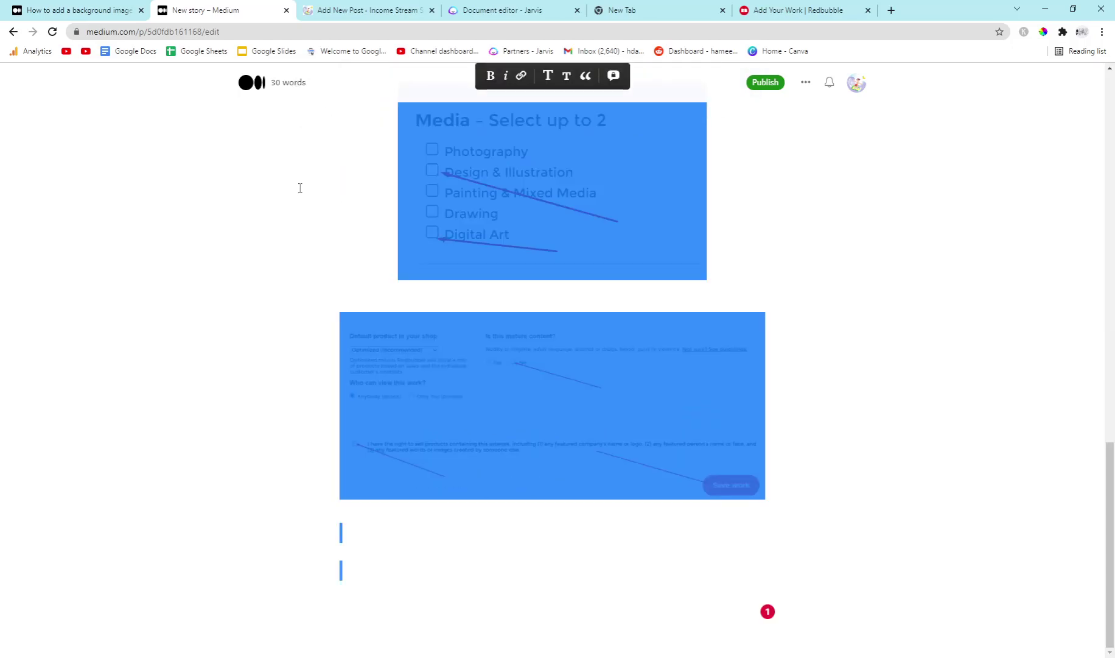
Paste the story into the WordPress post and the Jarvis document
click(329, 11)
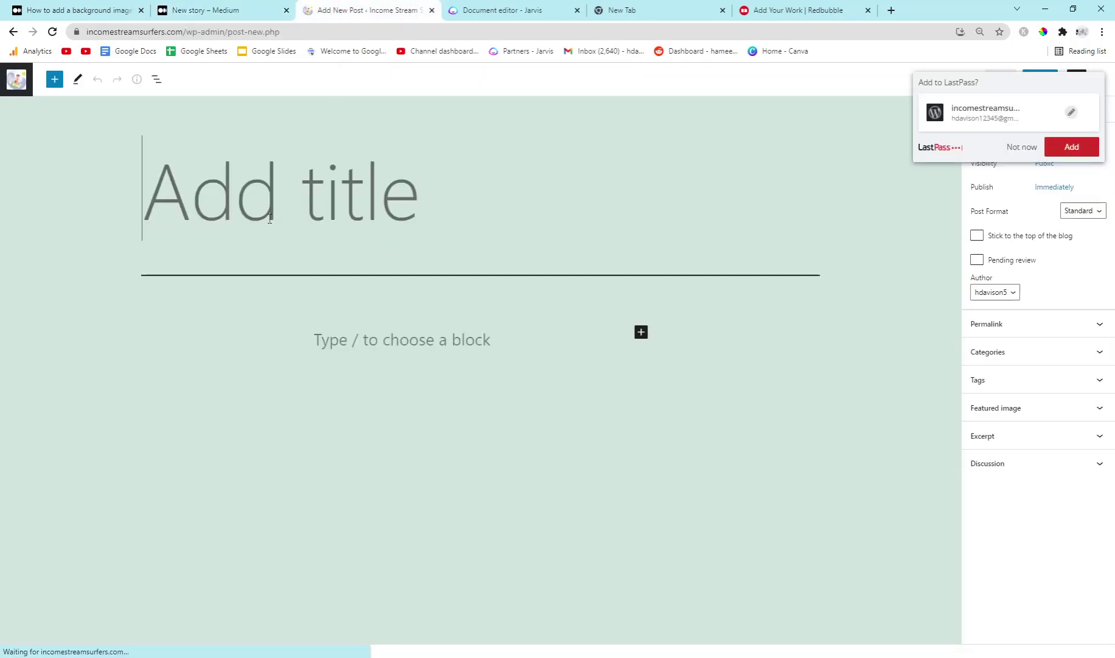
key(ctrl+v)
scroll(291, 465, down, 10)
scroll(291, 465, down, 10)
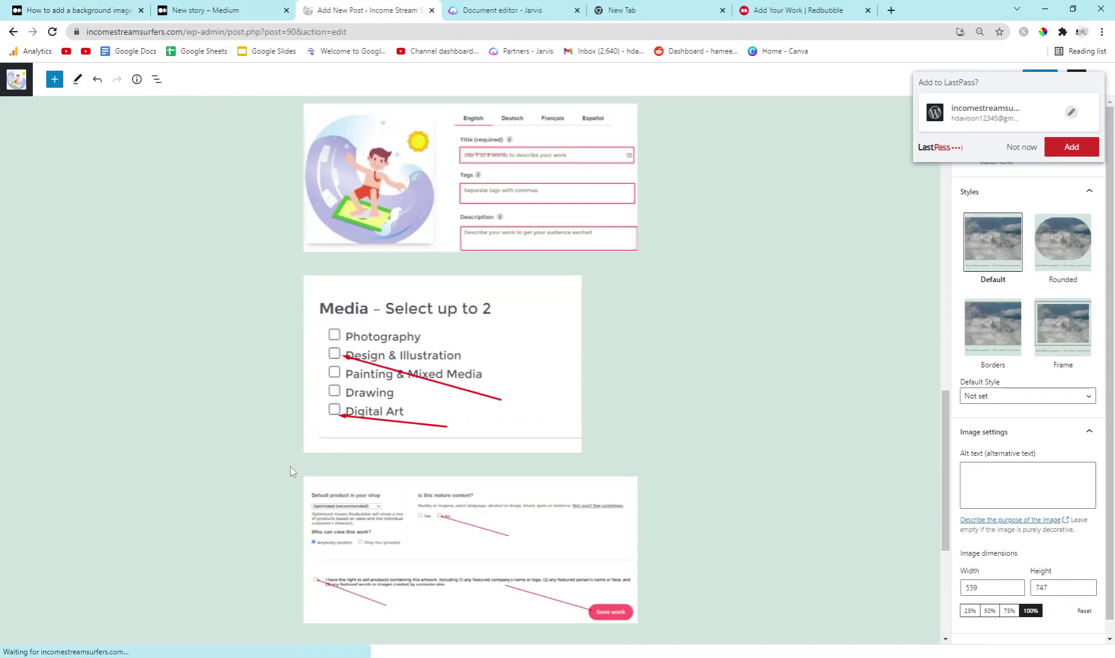
click(494, 11)
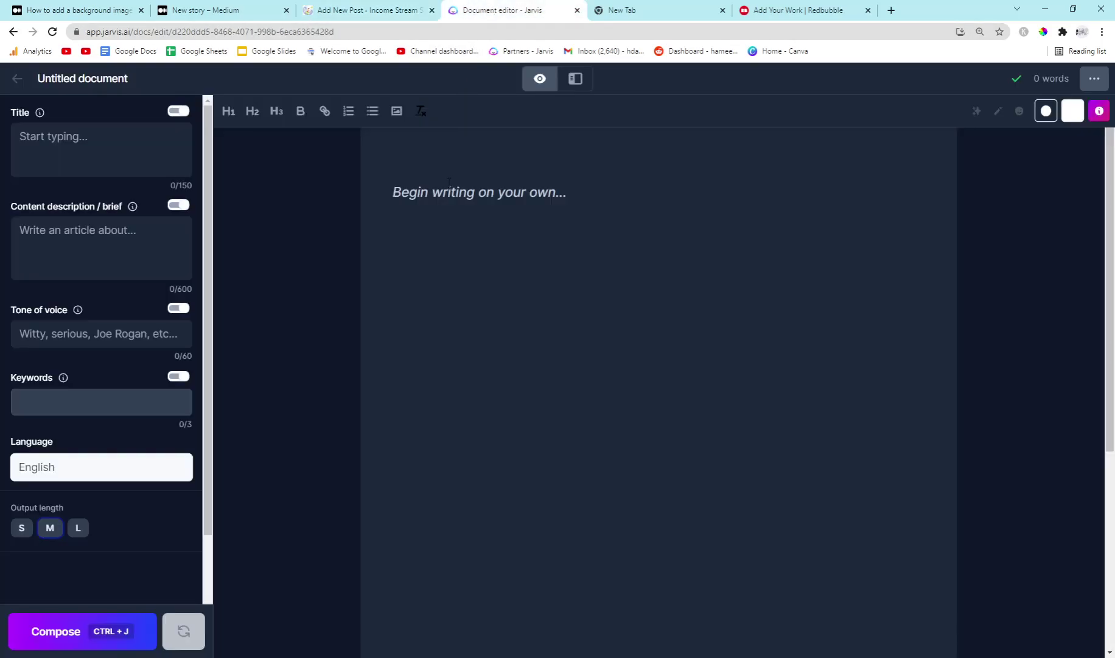
key(ctrl+v)
scroll(426, 353, down, 10)
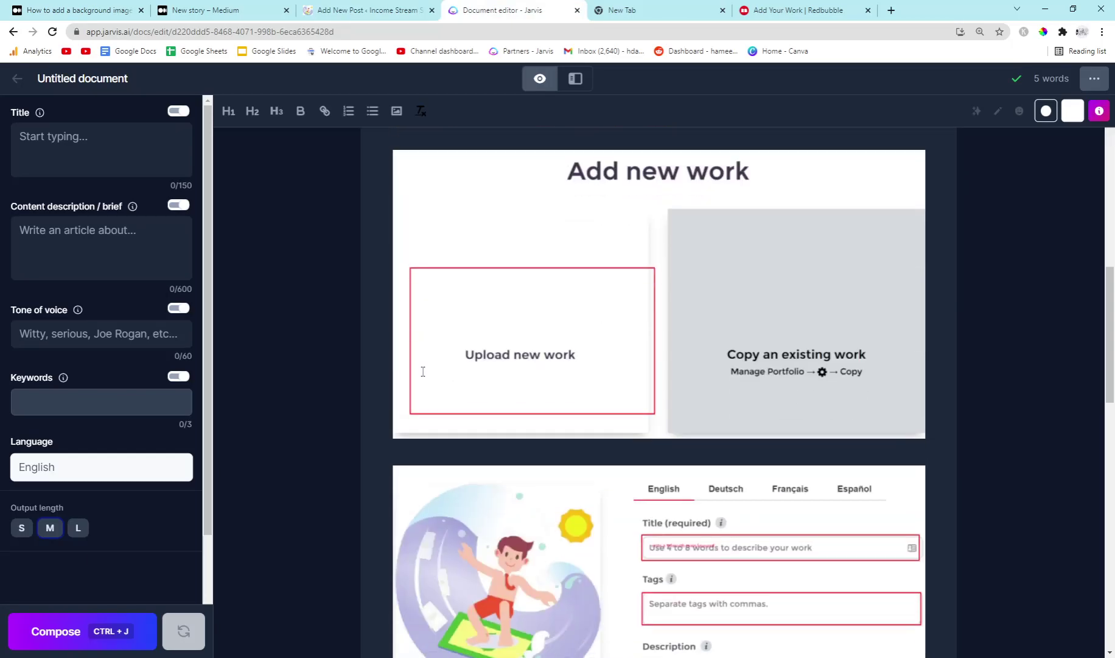
Scroll through the pasted screenshots in Jarvis, glancing at the Medium and WordPress tabs before returning
scroll(423, 371, down, 10)
scroll(422, 372, up, 12)
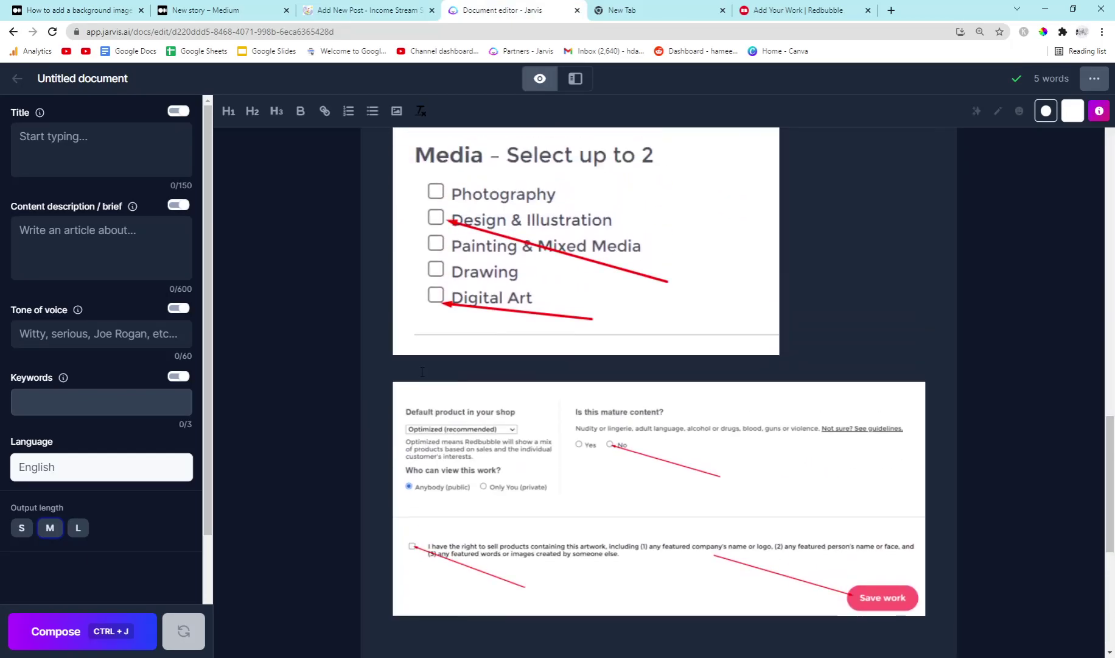
scroll(422, 371, up, 10)
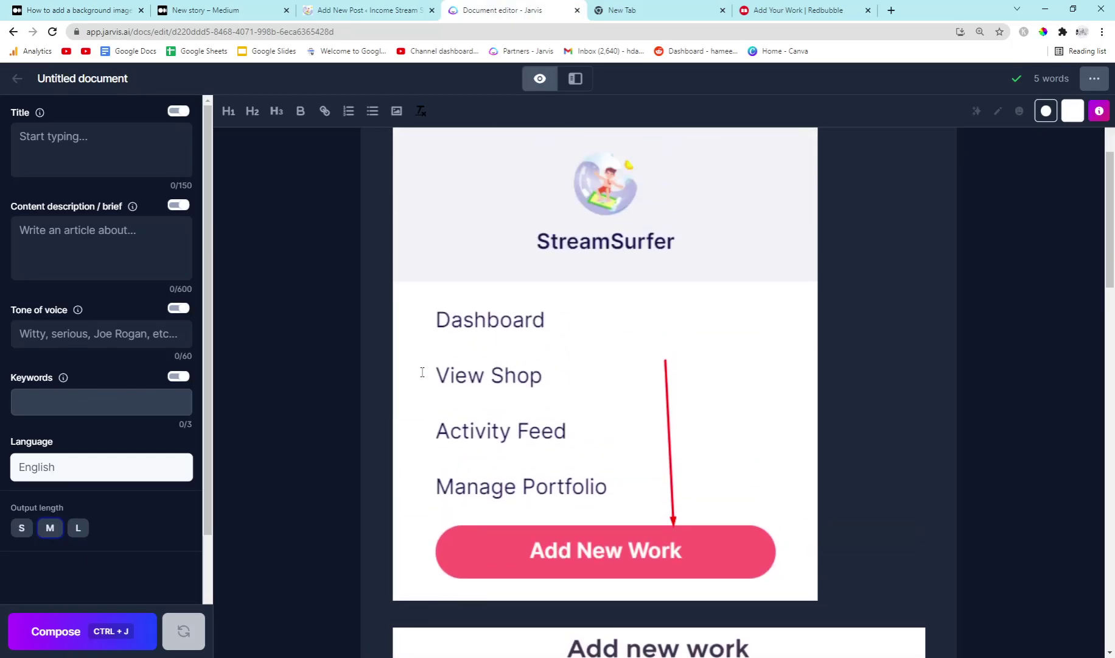
scroll(422, 371, down, 10)
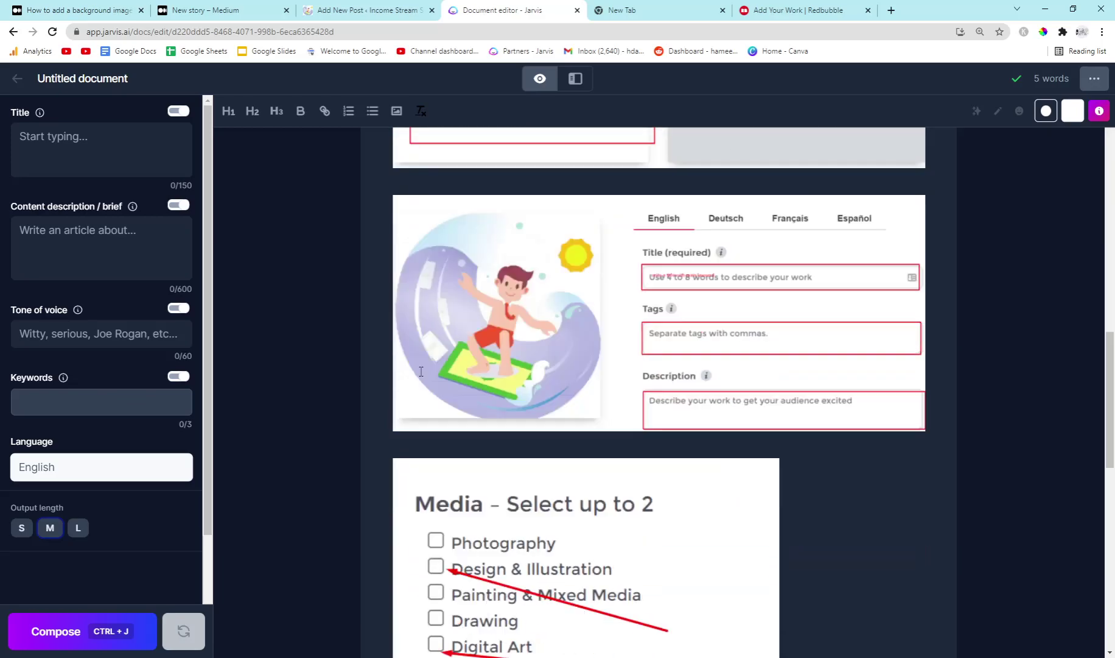
scroll(420, 371, down, 5)
scroll(420, 372, up, 12)
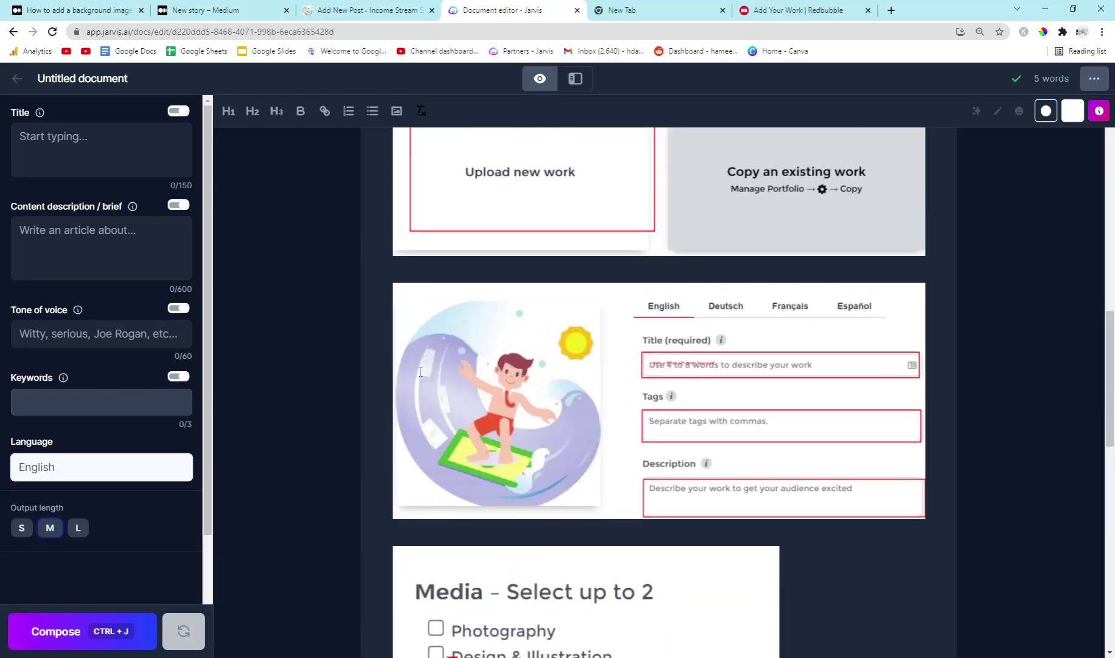
click(250, 18)
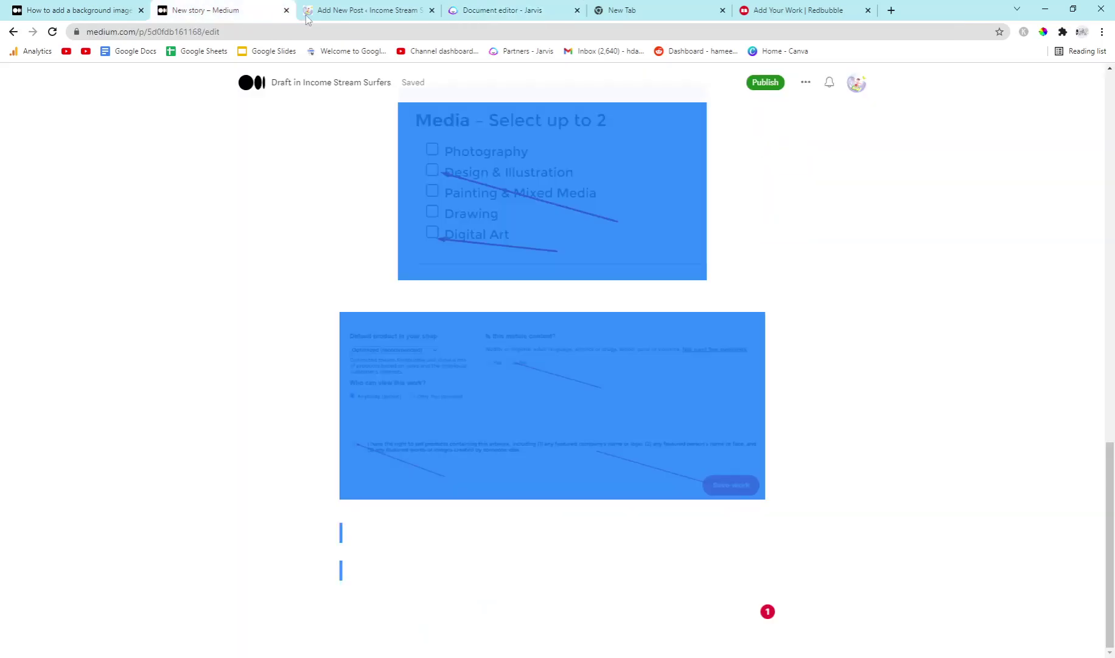
click(390, 8)
click(498, 14)
Review the Redbubble screenshots under the 'How to upload to redbubble' heading in Jarvis
scroll(518, 331, up, 10)
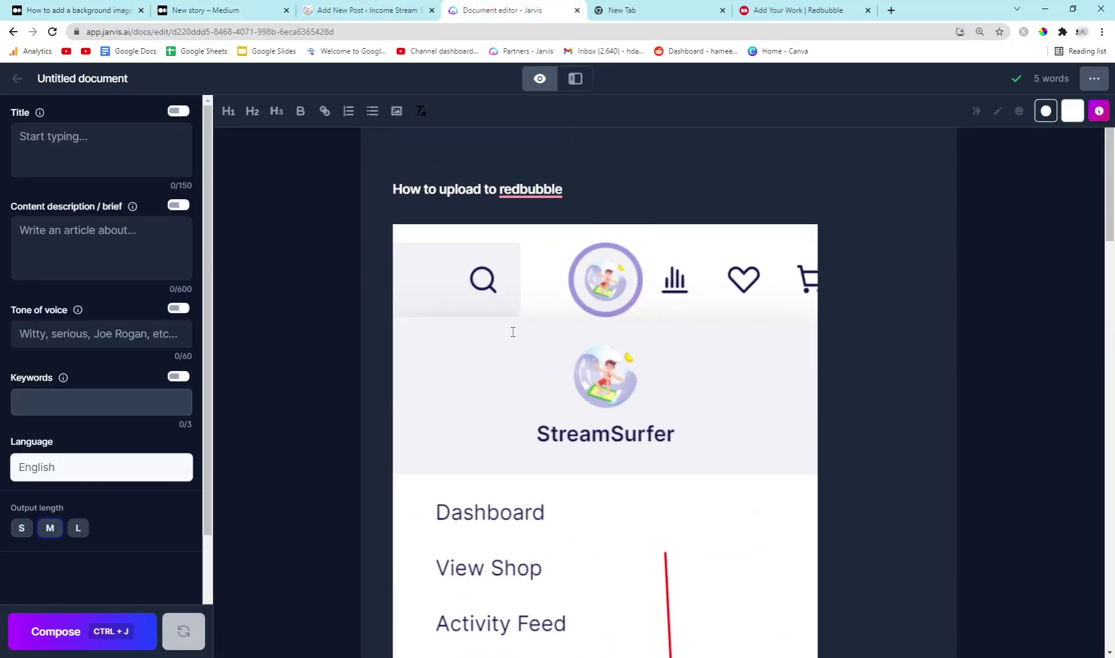
scroll(491, 318, down, 15)
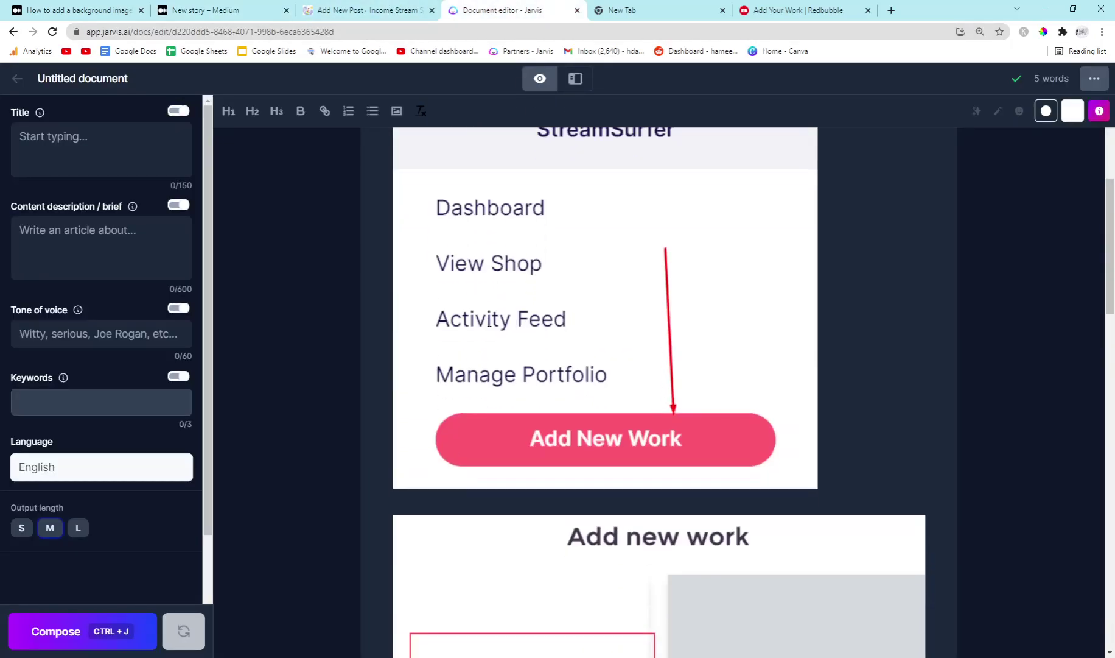
scroll(488, 321, down, 3)
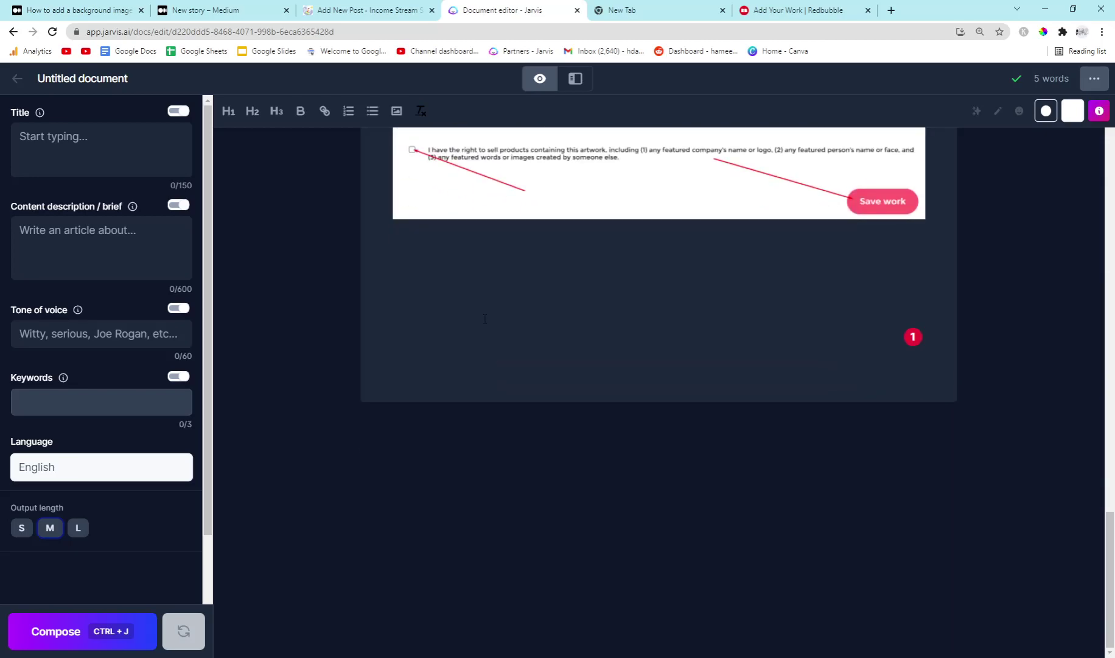
scroll(474, 297, up, 4)
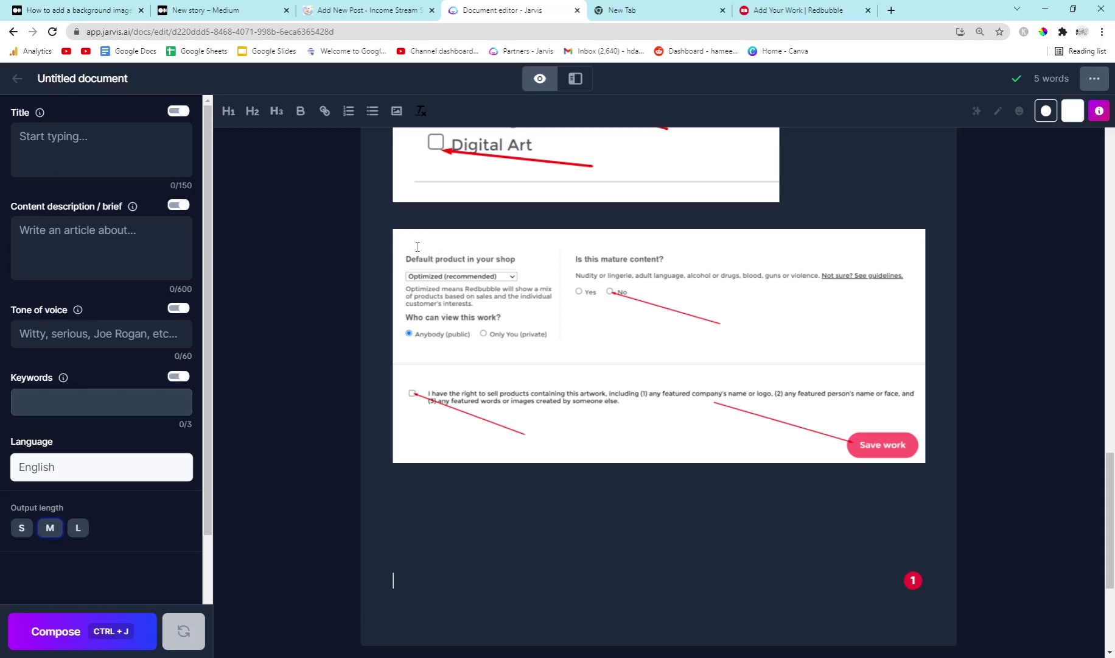
scroll(417, 246, up, 10)
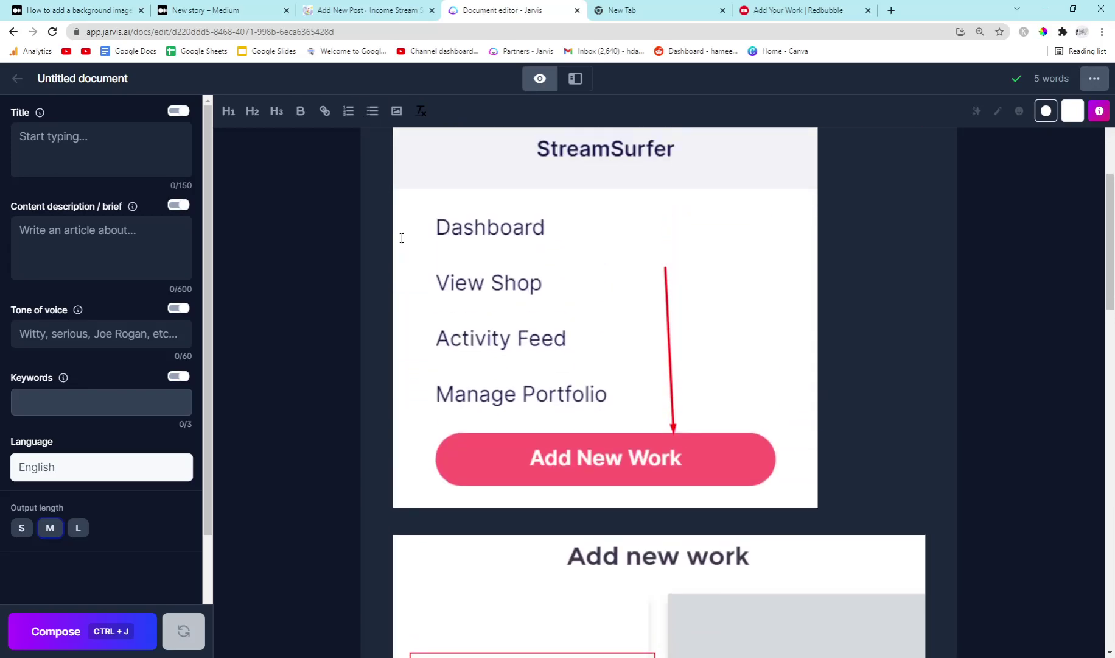
scroll(402, 238, up, 4)
scroll(399, 236, down, 12)
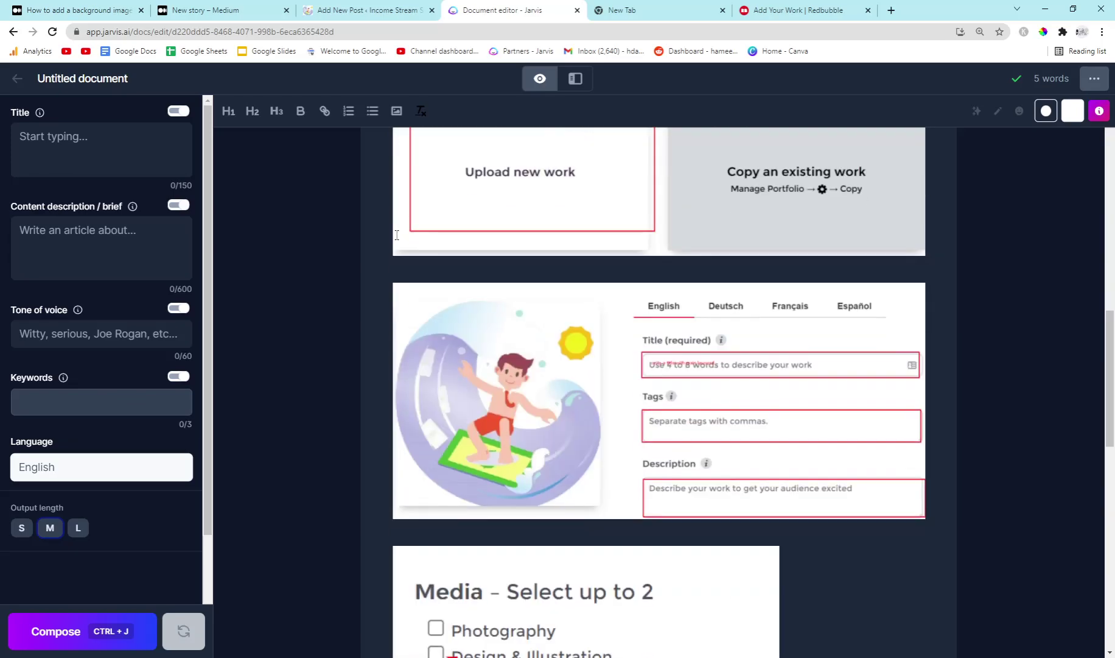
scroll(397, 234, down, 10)
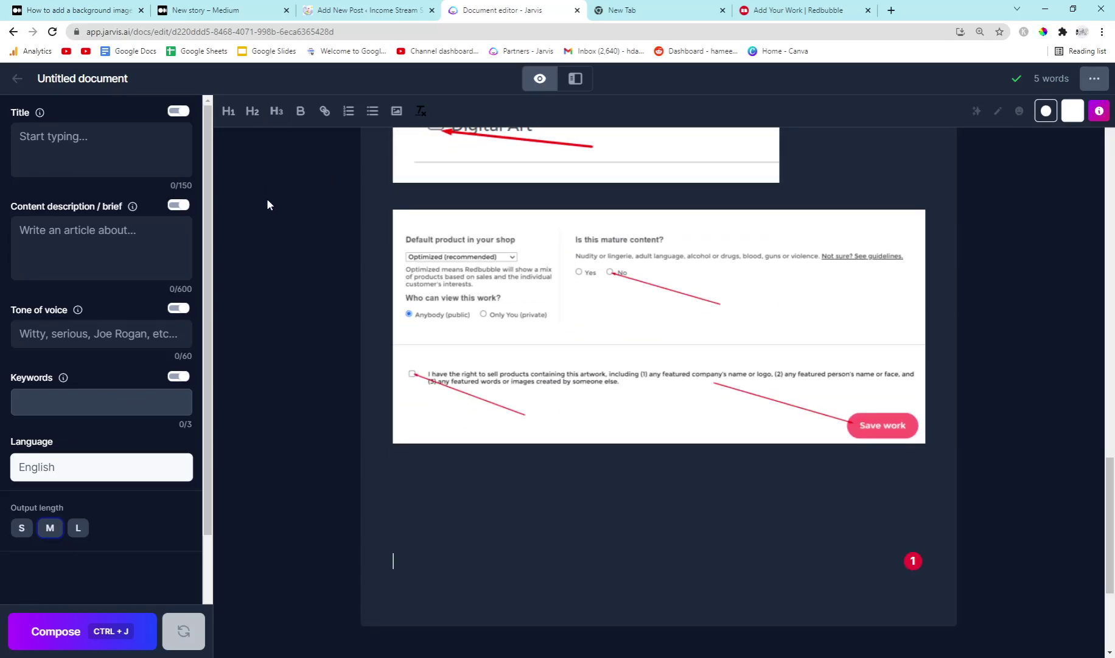
scroll(280, 240, up, 12)
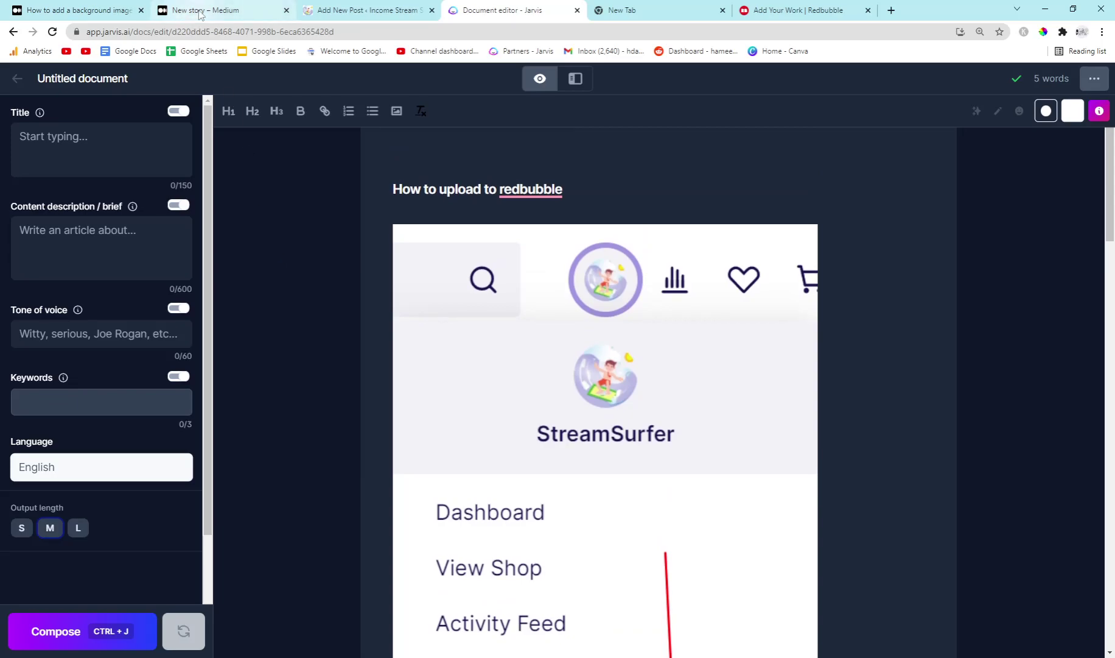
scroll(490, 331, down, 5)
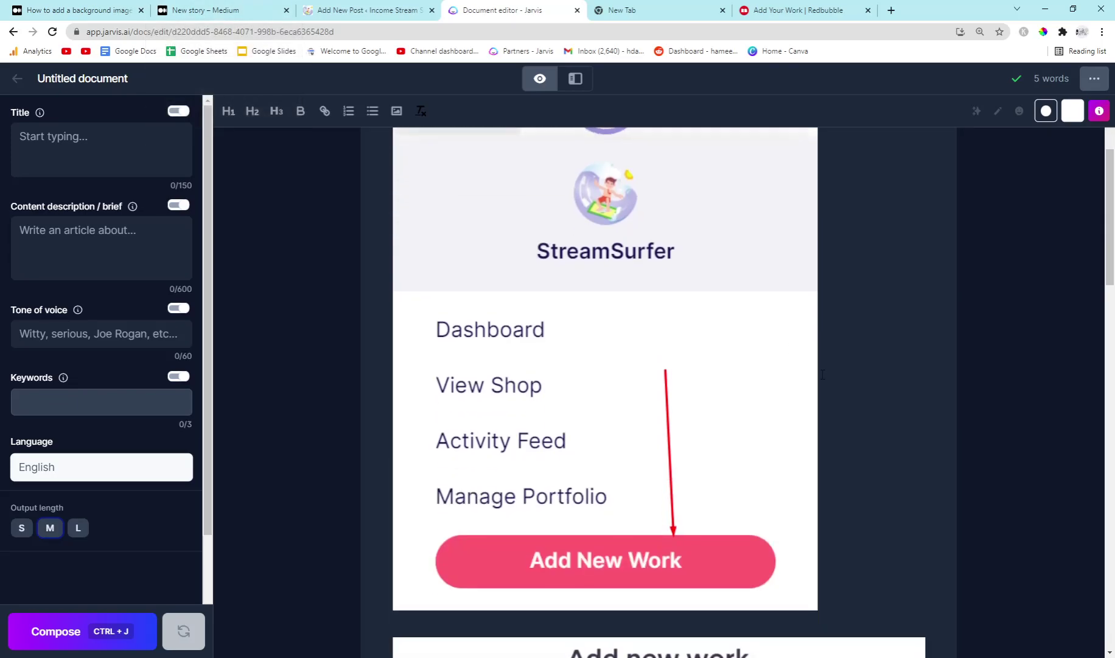
Select the Add new work screenshot and start attaching a link to it
click(843, 391)
scroll(792, 340, down, 8)
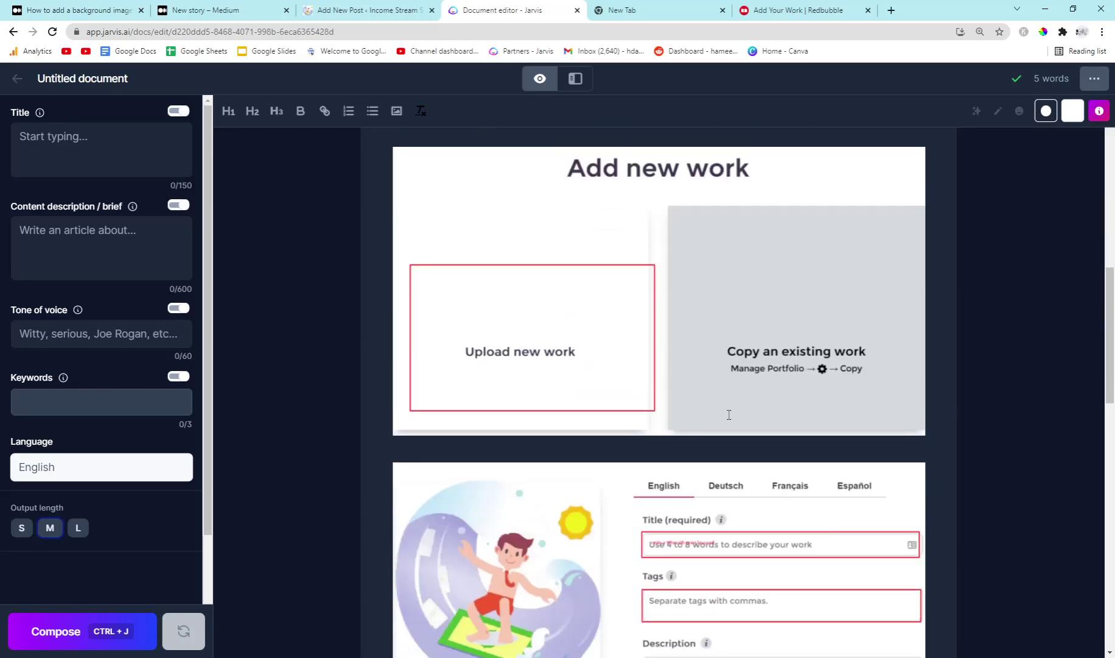
scroll(747, 296, up, 1)
click(747, 295)
scroll(670, 274, down, 2)
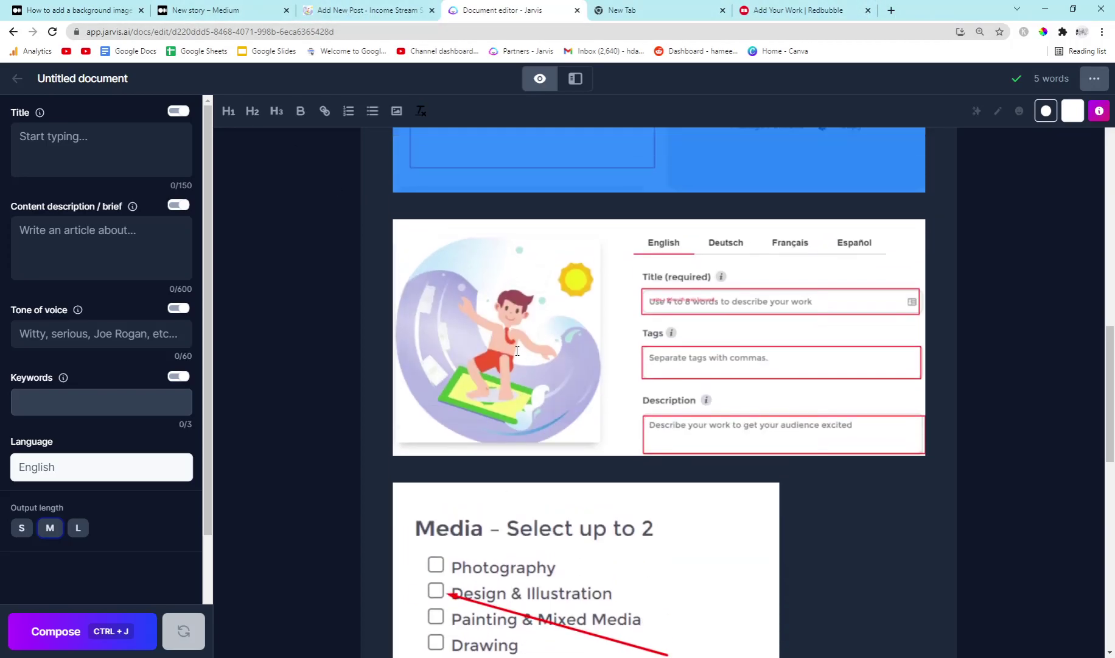
key(ctrl+k)
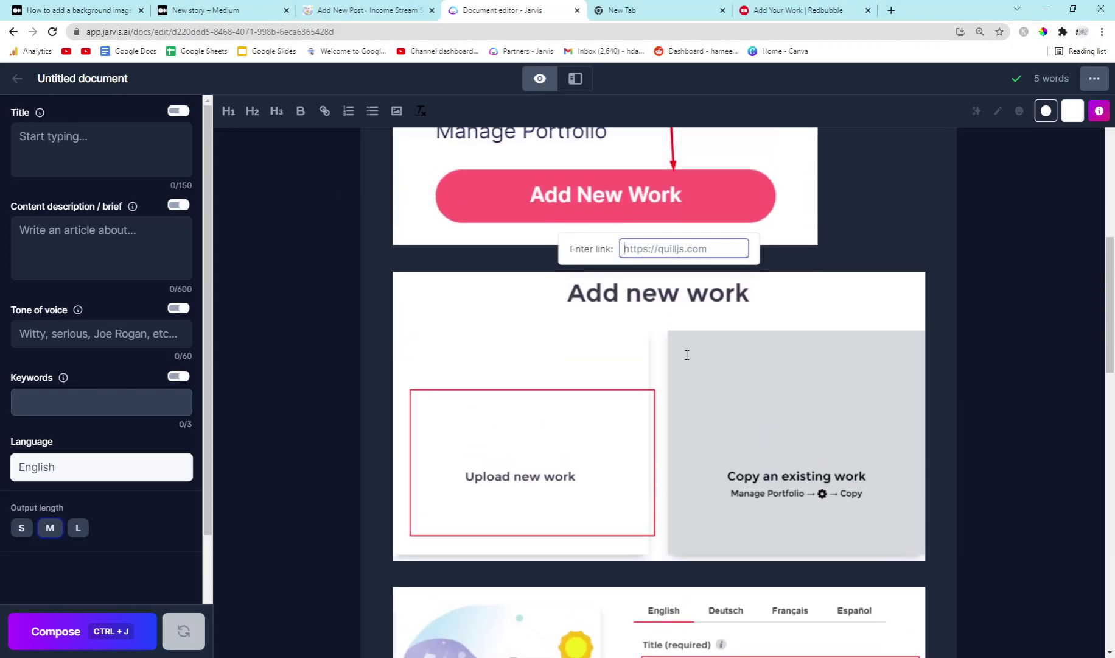
In the WordPress post, select the Save work screenshot and decline saving the password
click(337, 10)
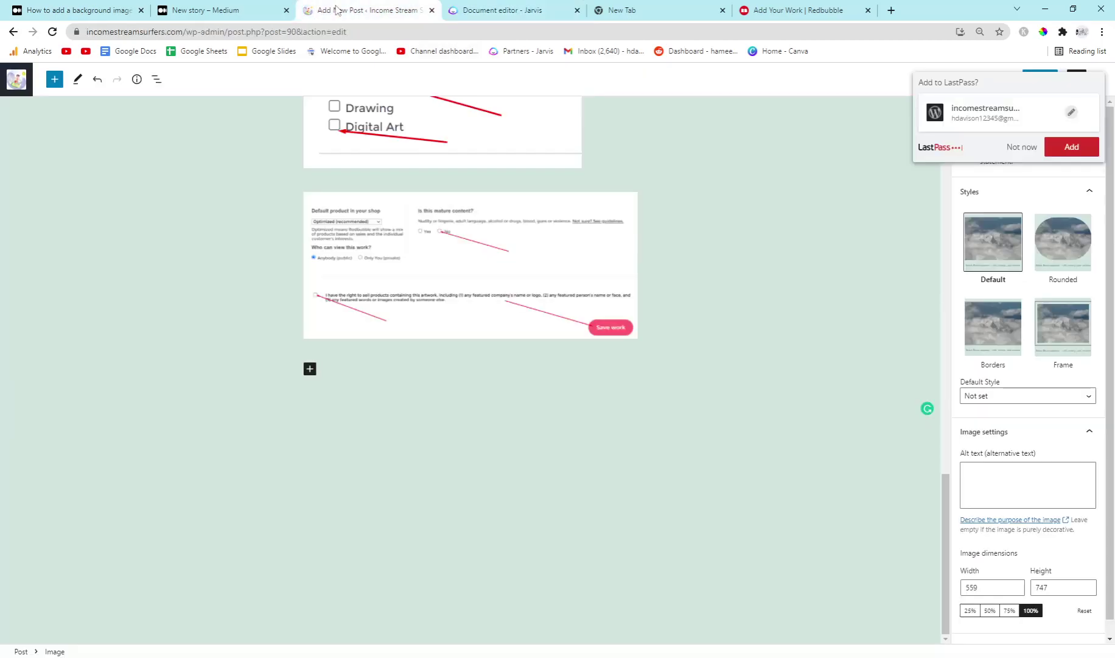
click(443, 256)
key(ctrl+k)
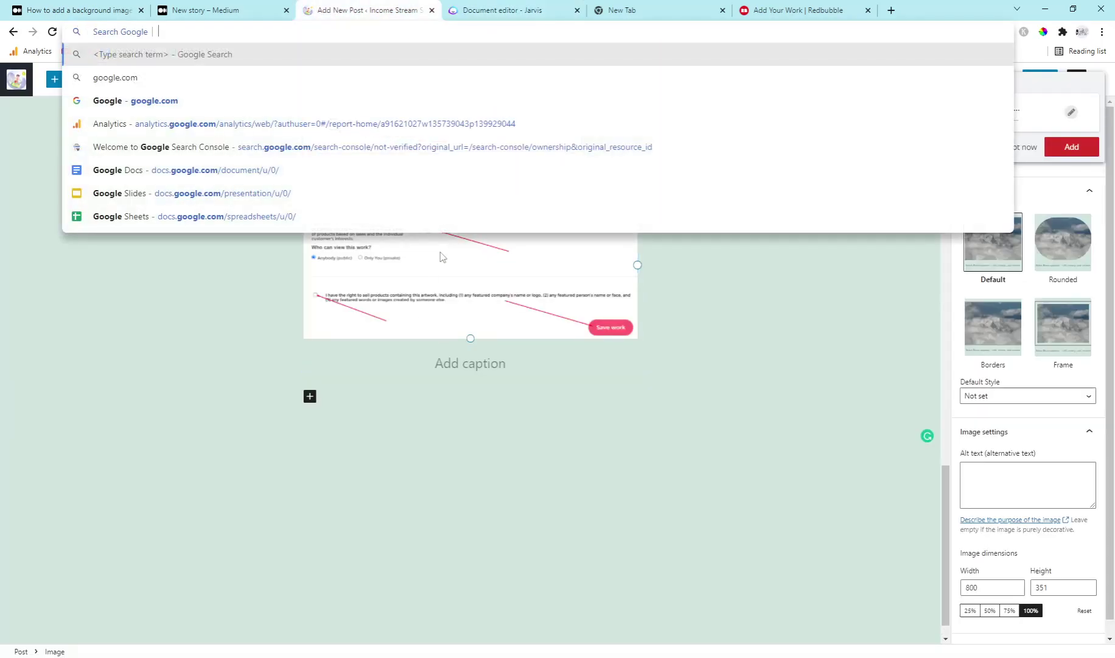
click(464, 435)
click(406, 242)
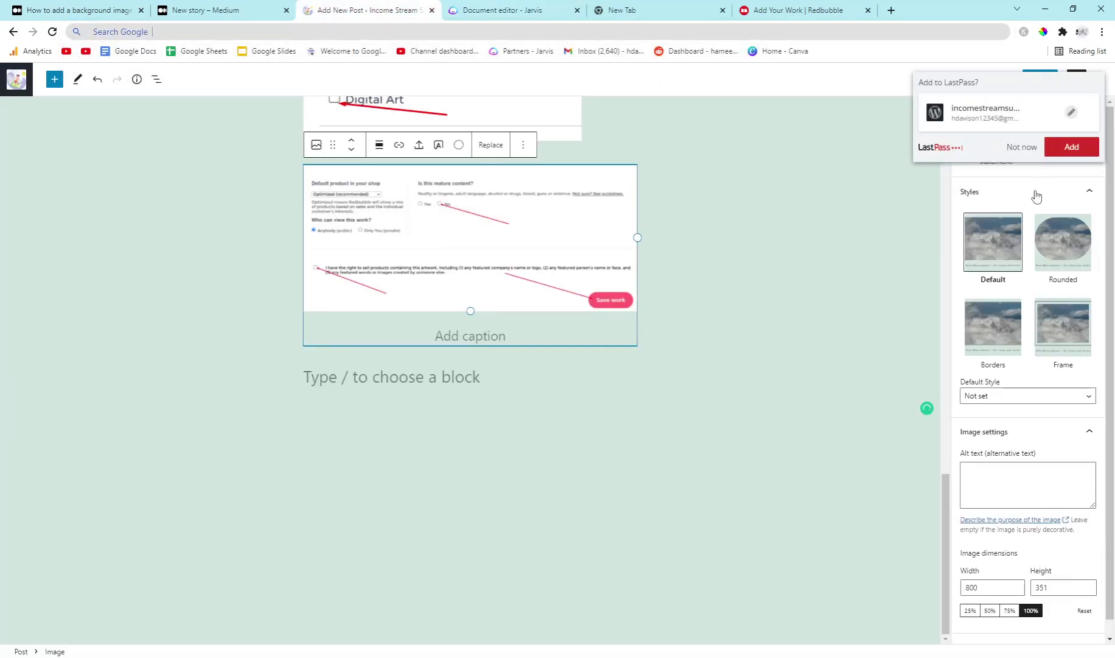
click(1030, 148)
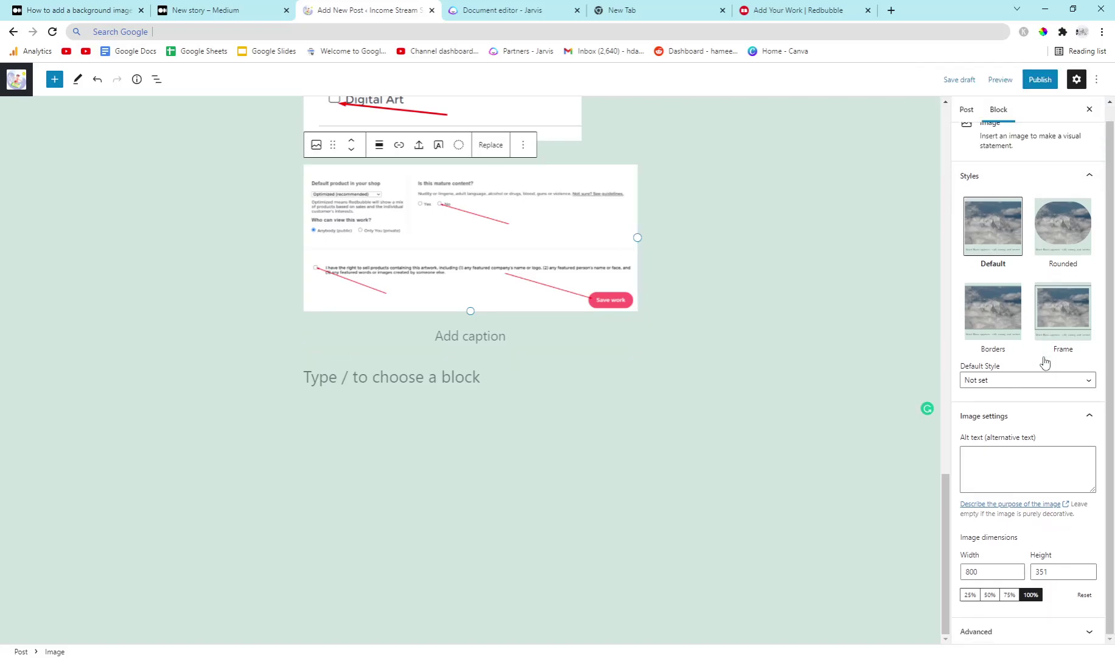
Check the Save work image block's options and link settings, then close them
click(523, 144)
click(454, 207)
click(400, 145)
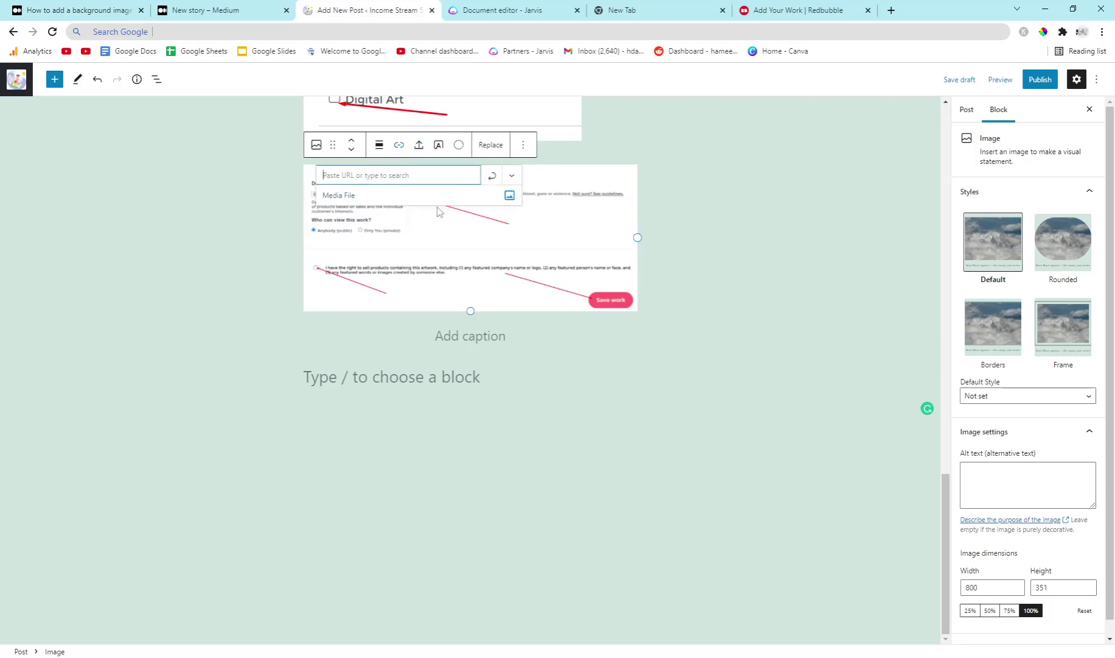
click(440, 211)
key(ctrl+Page_Up)
In the Medium draft, select the StreamSurfer dashboard screenshot
click(512, 380)
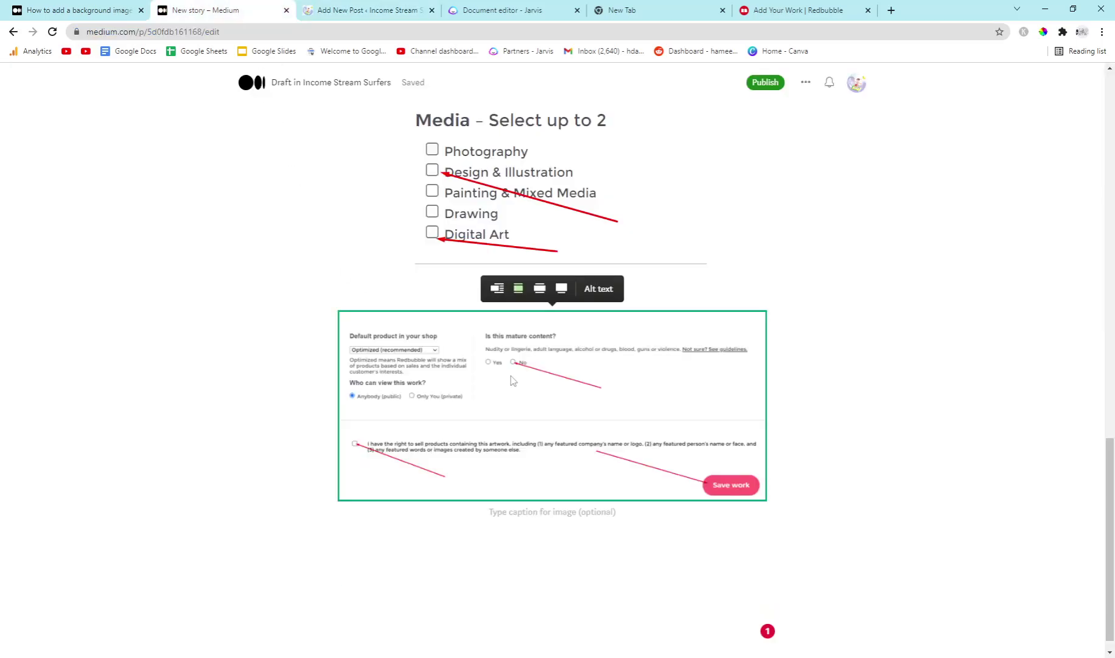
scroll(849, 366, up, 15)
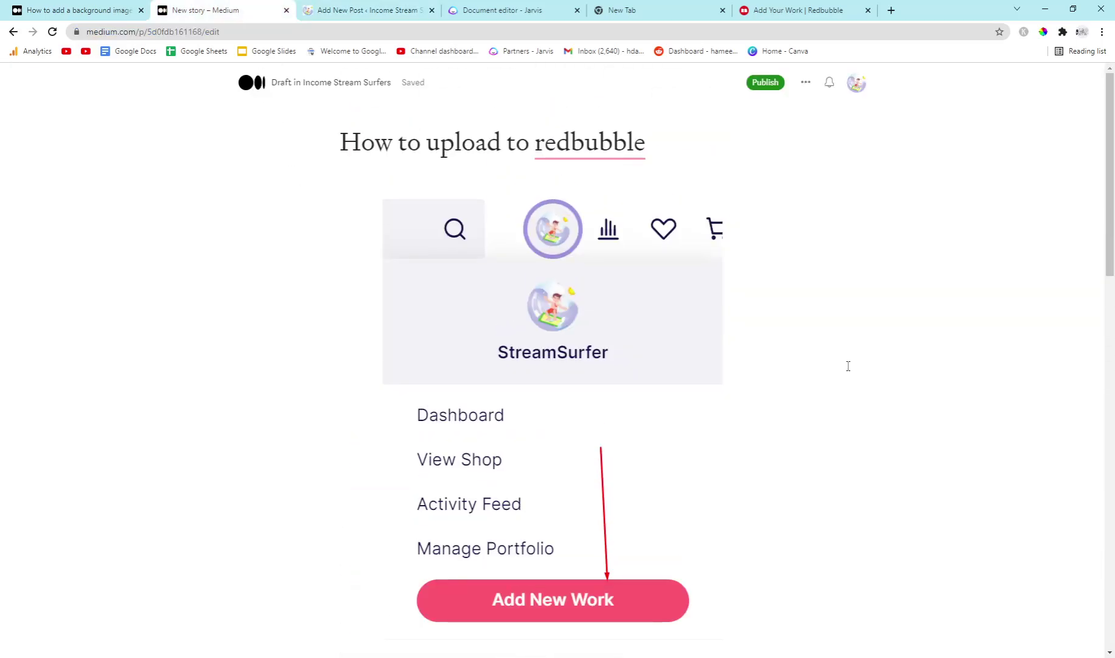
click(629, 268)
scroll(632, 272, down, 6)
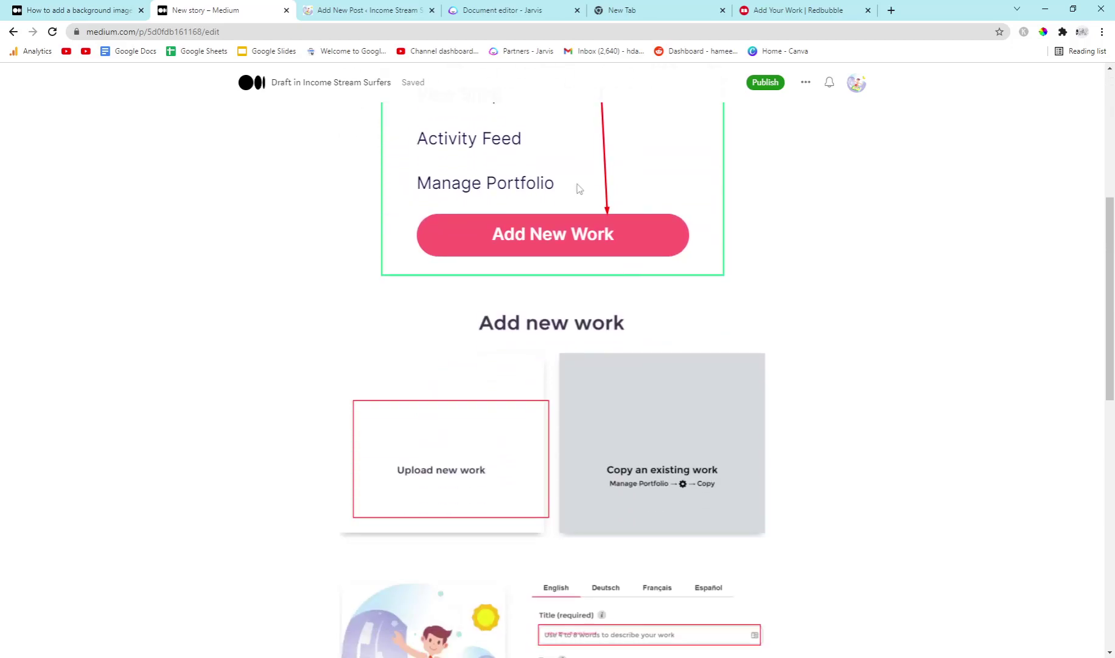
Search Google for 'lightshot' in the new tab and open the app.prntscr.com result
click(645, 11)
click(638, 32)
text(lig)
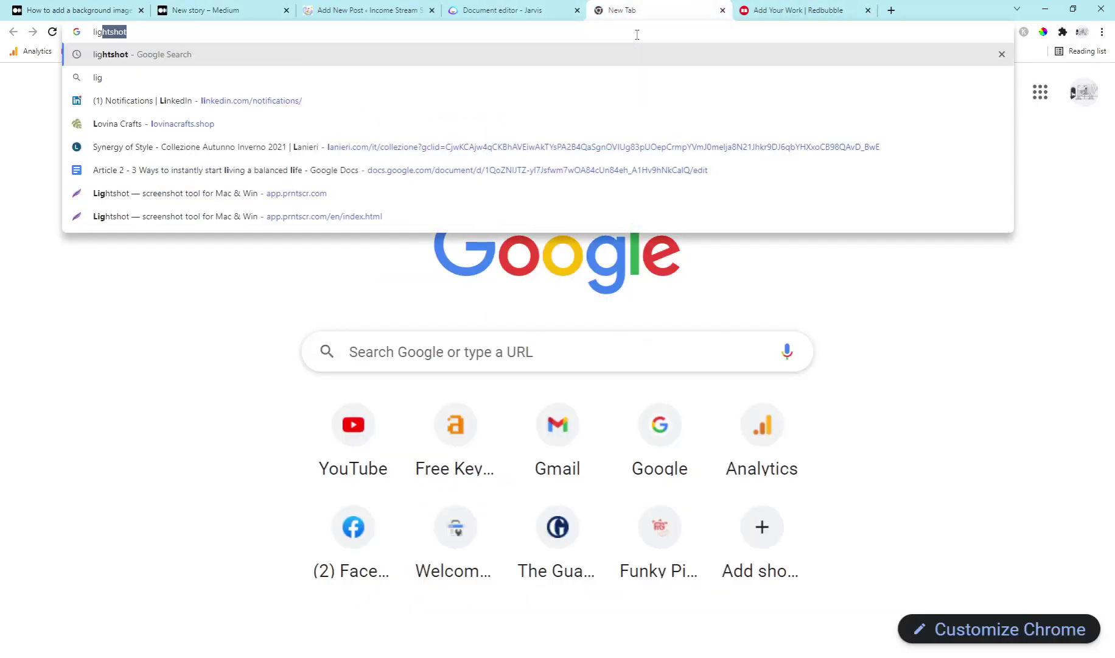
text(htshot)
key(Return)
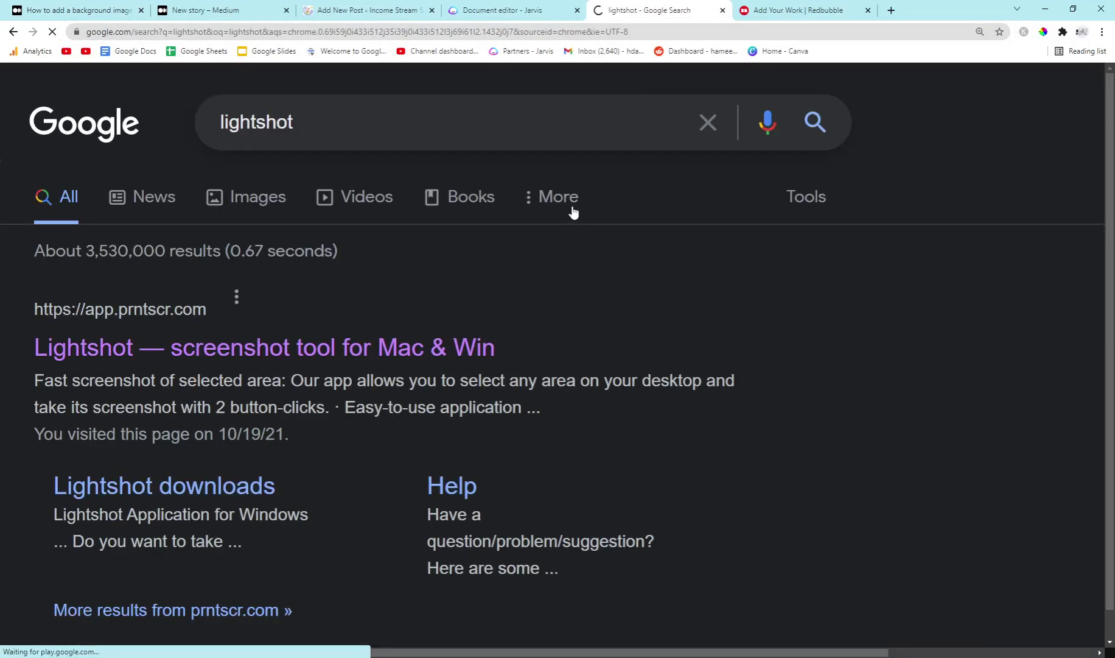
scroll(225, 344, down, 1)
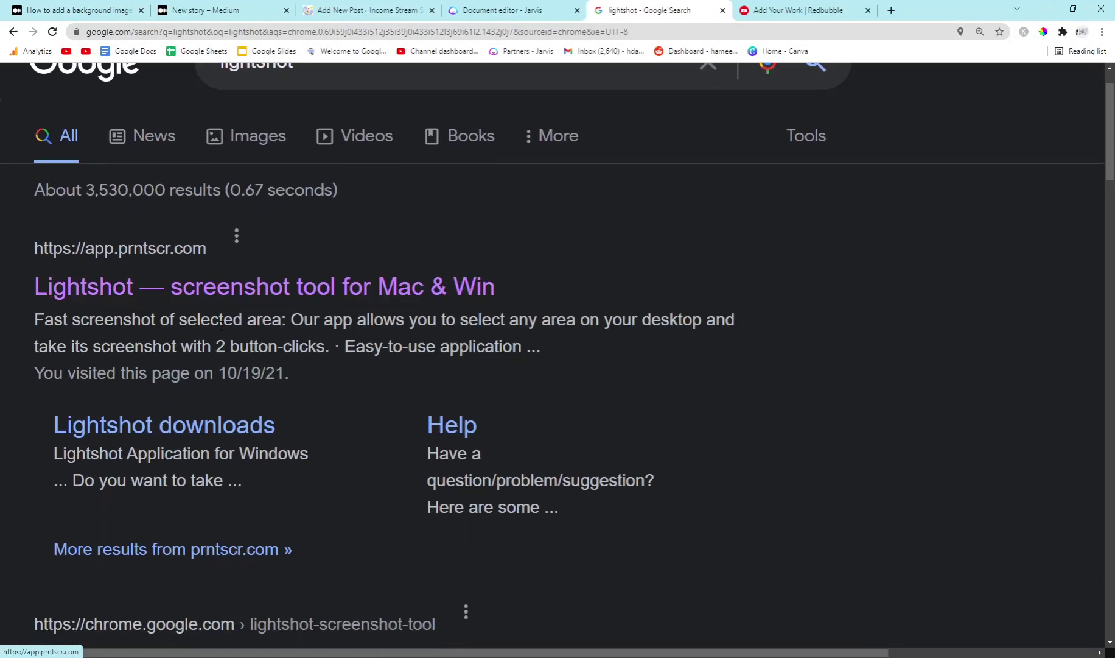
click(215, 298)
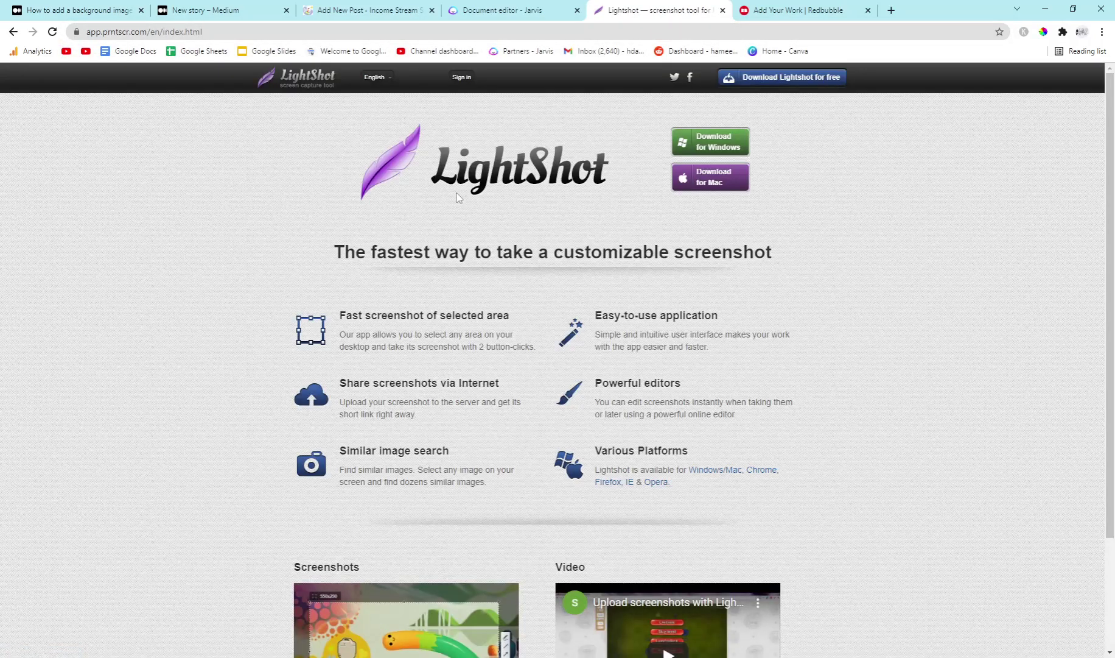
Zoom the Lightshot homepage to 150% and copy a Lightshot capture of its feature section
key(ctrl+plus)
key(ctrl+plus)
key(ctrl+plus)
scroll(462, 206, down, 5)
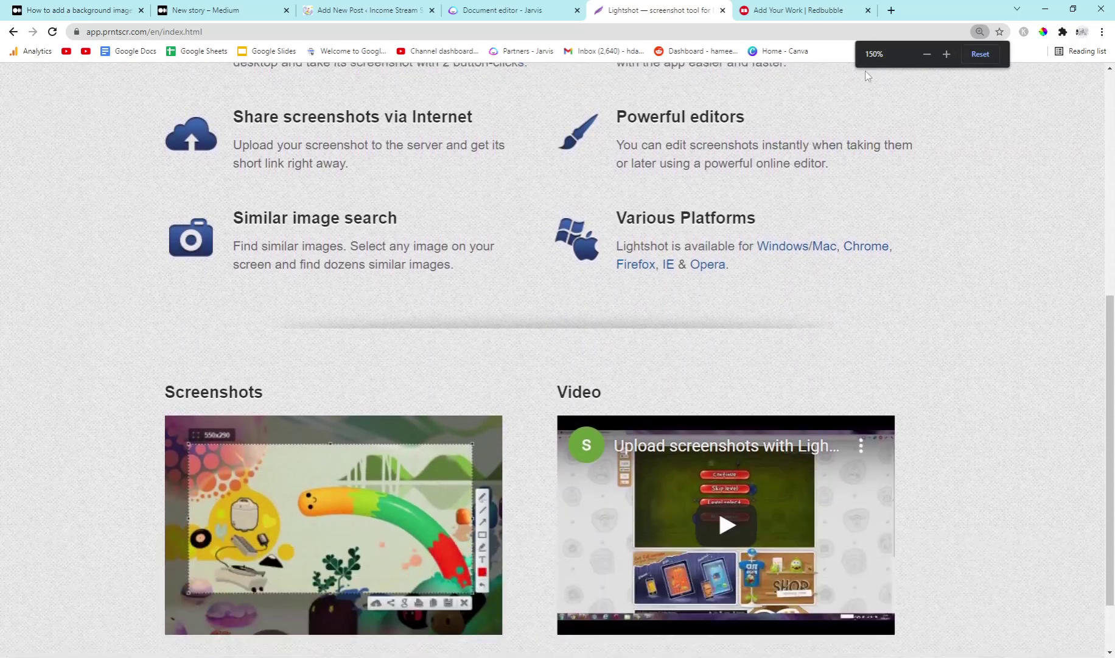
scroll(776, 247, up, 3)
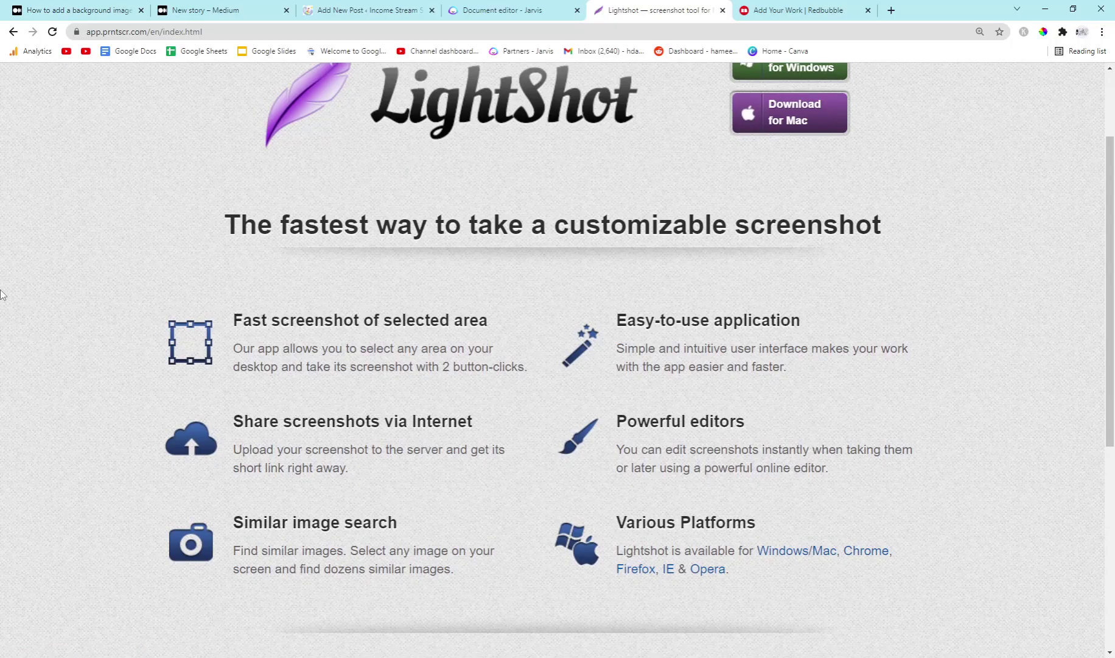
key(Print)
drag(133, 184, 928, 614)
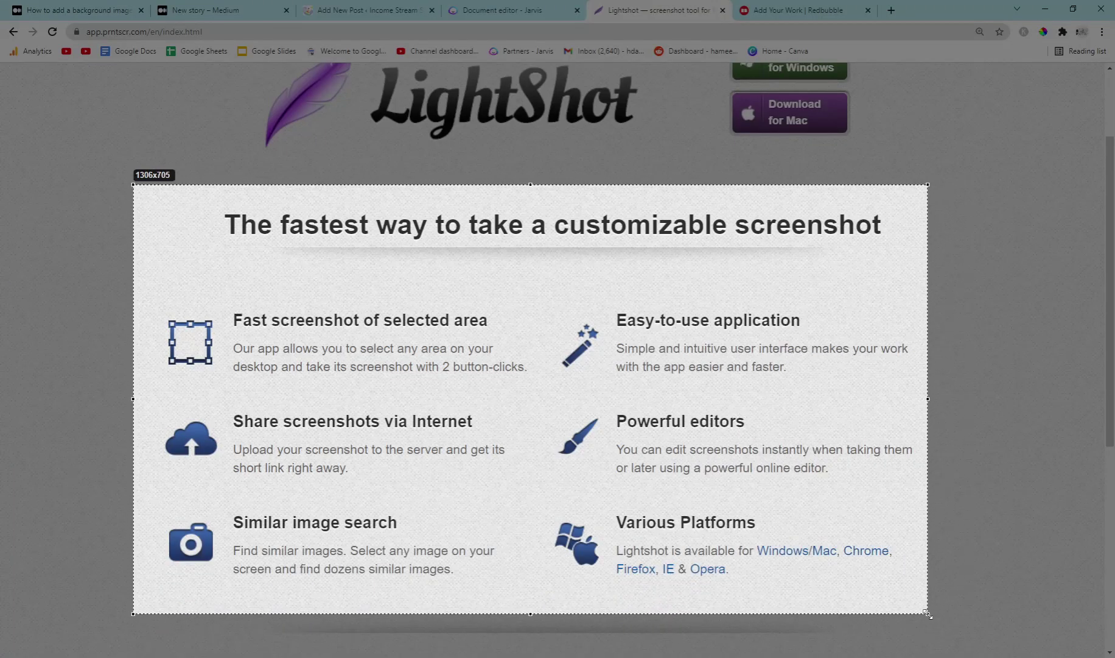
key(ctrl+c)
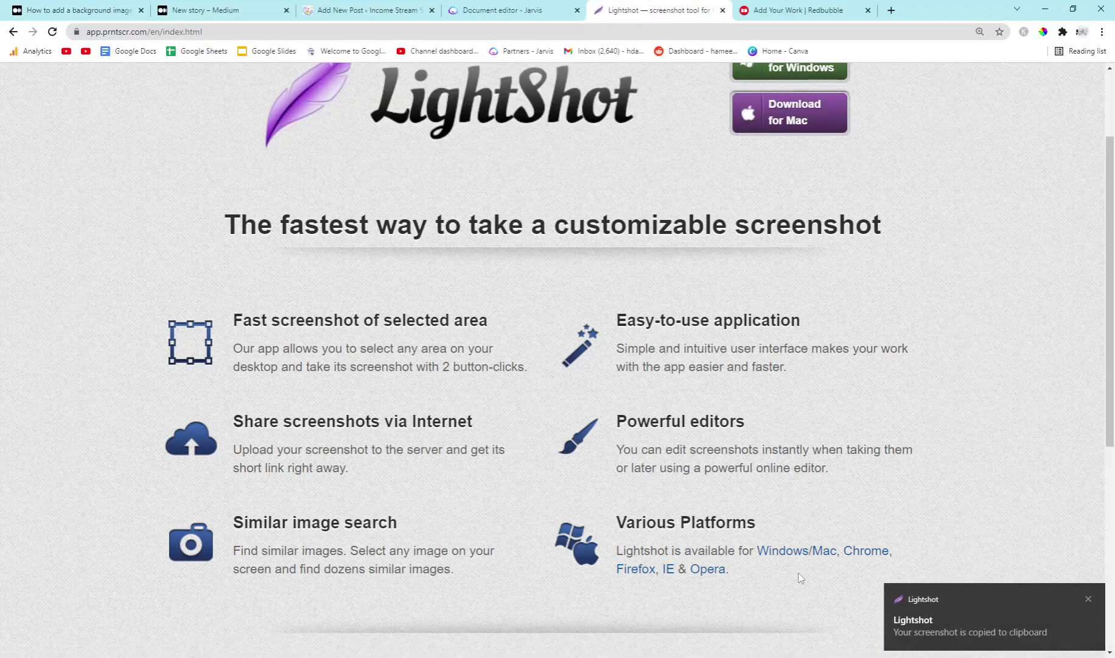